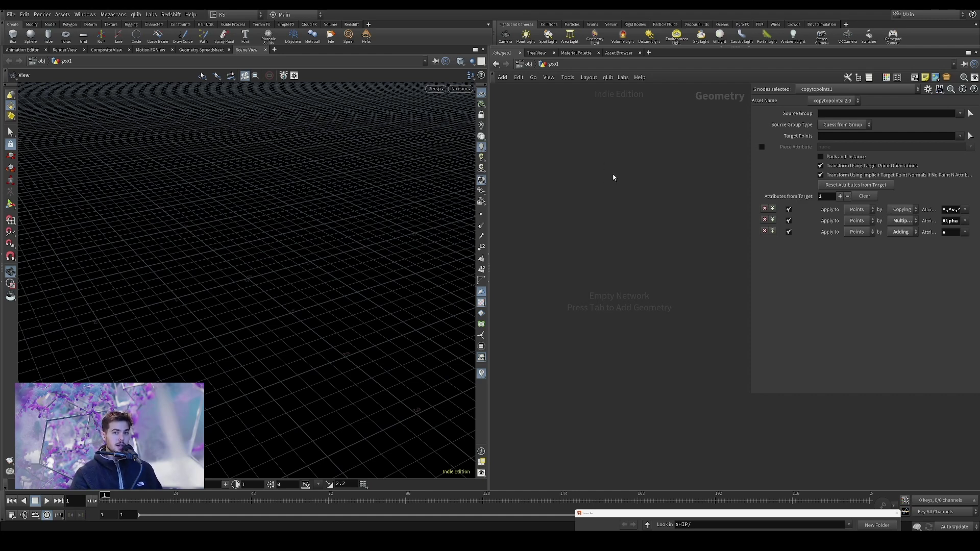
Add a KSD_Hair_Animator node to the empty geo1 network and widen the parameter pane to show its full tips
{"action": "key", "text": "Tab"}
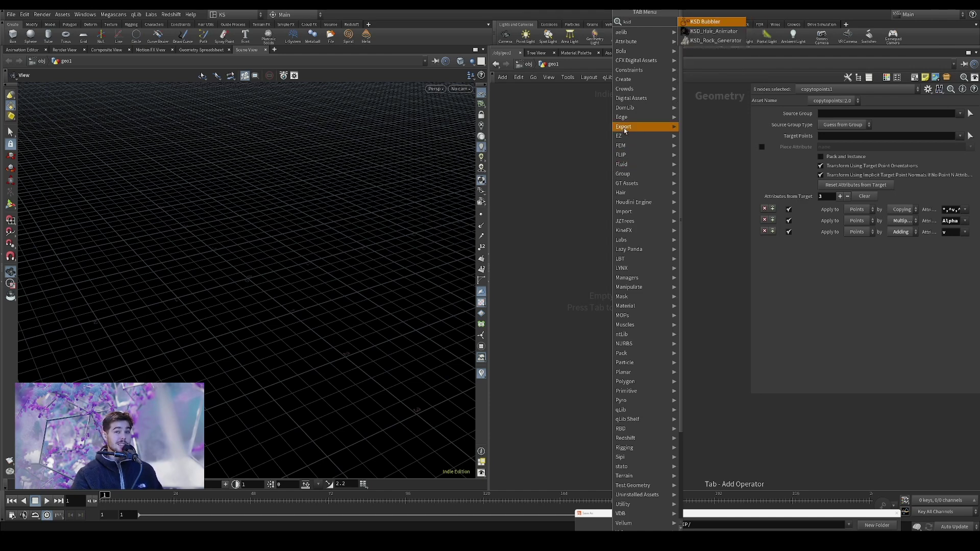
{"action": "mouse_move", "coordinate": [659, 31]}
{"action": "left_click", "coordinate": [700, 30]}
{"action": "left_click", "coordinate": [607, 231]}
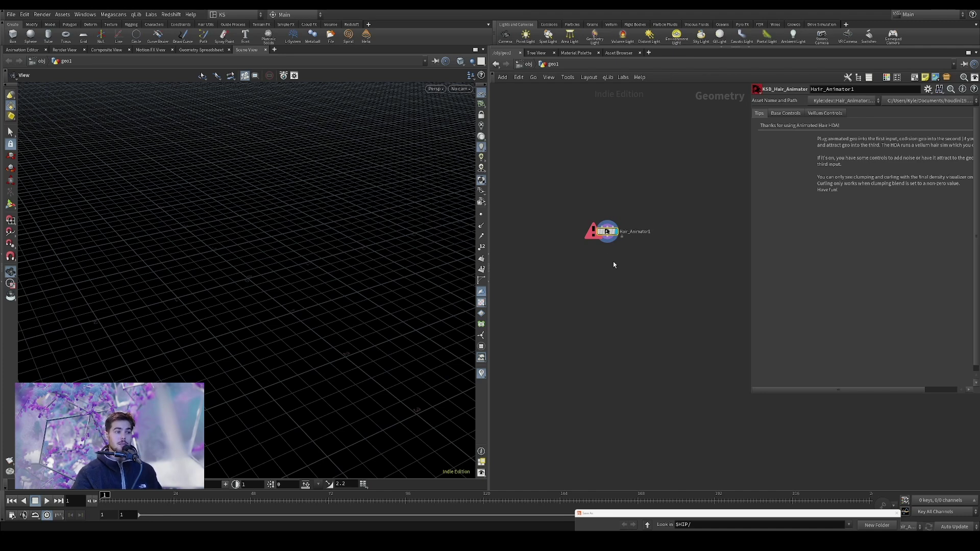
{"action": "scroll", "coordinate": [623, 253], "scroll_direction": "up", "scroll_amount": 1}
{"action": "middle_click_drag", "start_coordinate": [613, 258], "coordinate": [636, 294]}
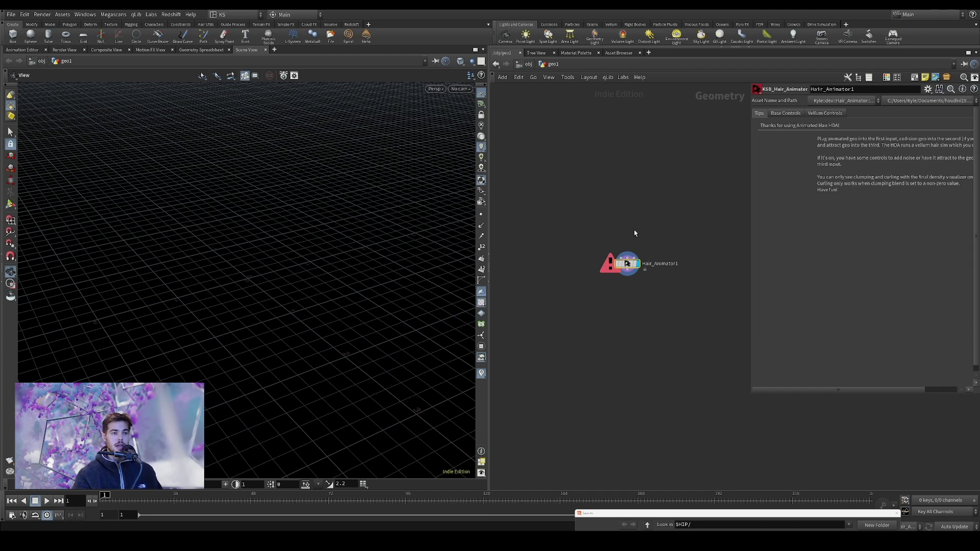
{"action": "scroll", "coordinate": [641, 226], "scroll_direction": "up", "scroll_amount": 1}
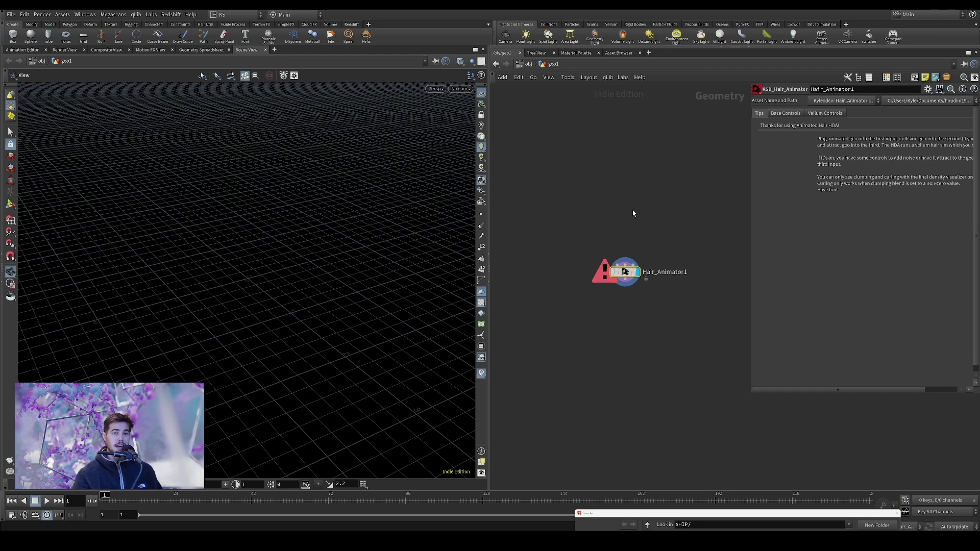
{"action": "middle_click_drag", "start_coordinate": [633, 213], "coordinate": [633, 238]}
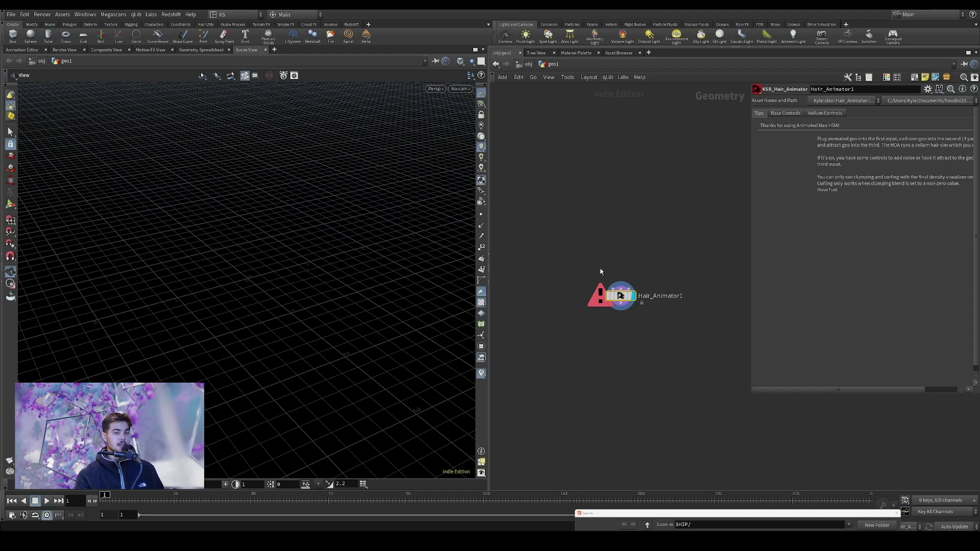
{"action": "left_click_drag", "start_coordinate": [751, 217], "coordinate": [708, 216]}
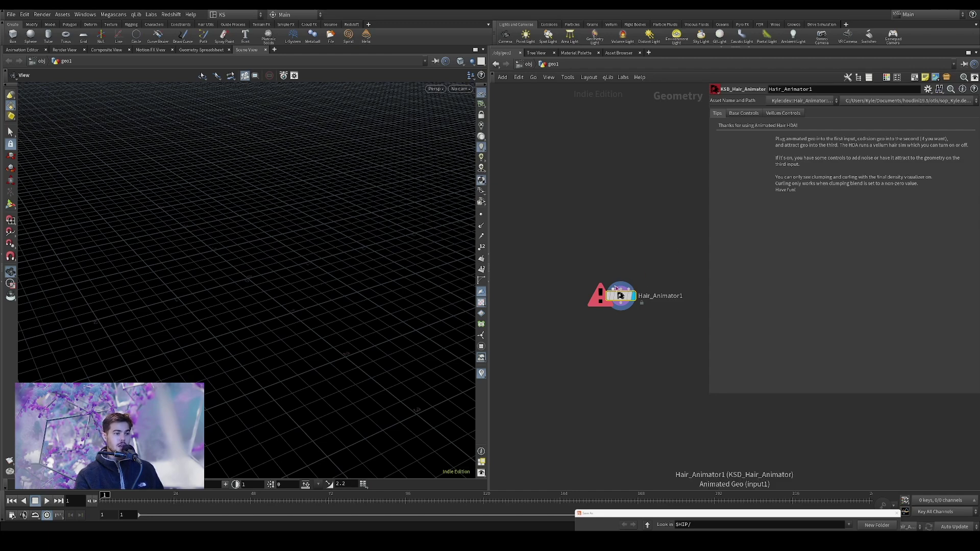
Add a Sphere node above the Hair_Animator1 node and display it in the viewport
{"action": "key", "text": "Tab"}
{"action": "type", "text": "sph"}
{"action": "key", "text": "Return"}
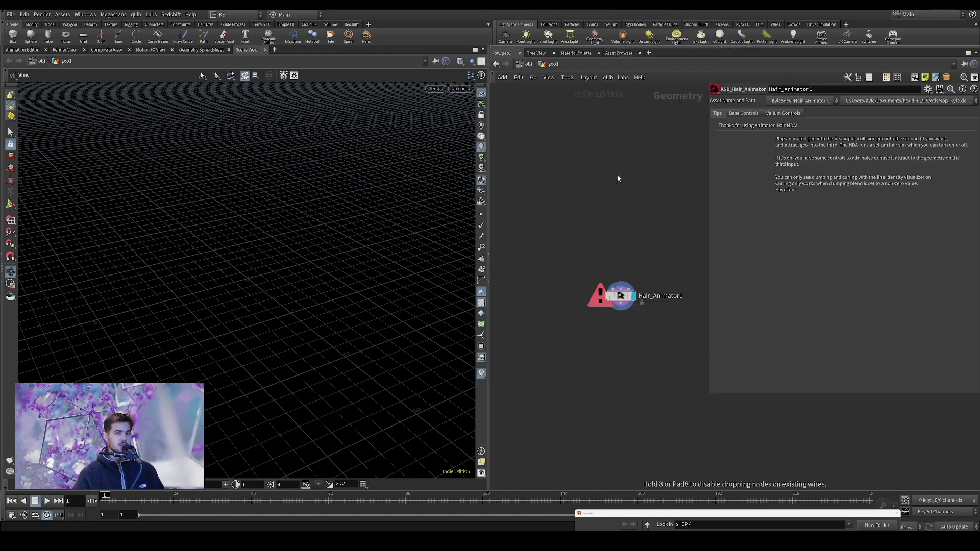
{"action": "left_click", "coordinate": [617, 175]}
{"action": "left_click", "coordinate": [631, 175]}
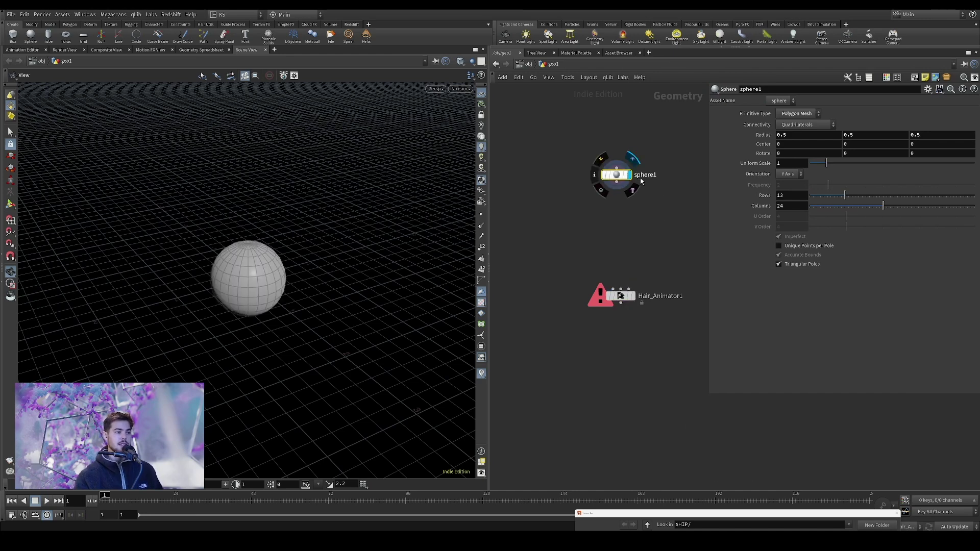
Change the sphere's primitive type to Polygon and set its frequency to 10
{"action": "left_click", "coordinate": [799, 113]}
{"action": "left_click", "coordinate": [796, 123]}
{"action": "left_click_drag", "start_coordinate": [828, 184], "coordinate": [974, 184]}
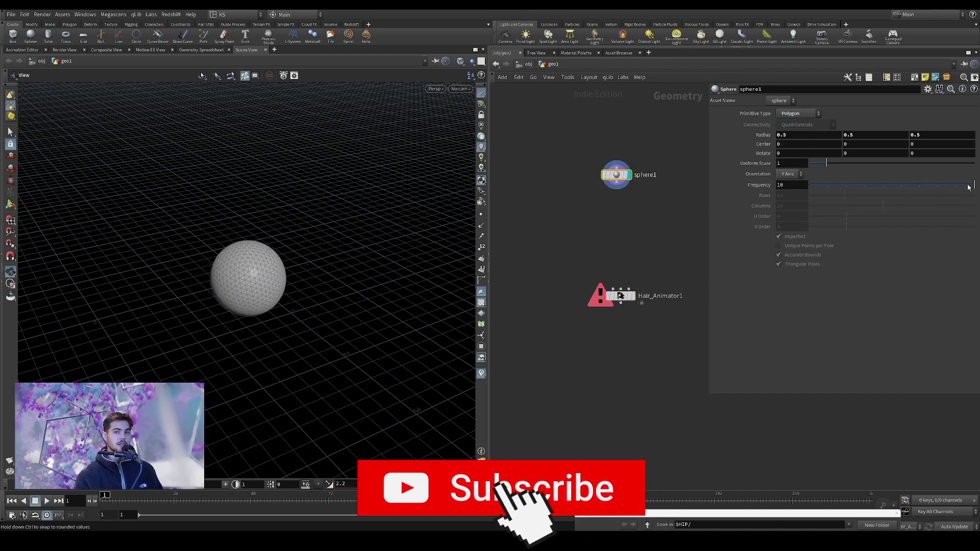
Add a Mountain node fed by the sphere and display its noisy result
{"action": "key", "text": "Tab"}
{"action": "type", "text": "mountain"}
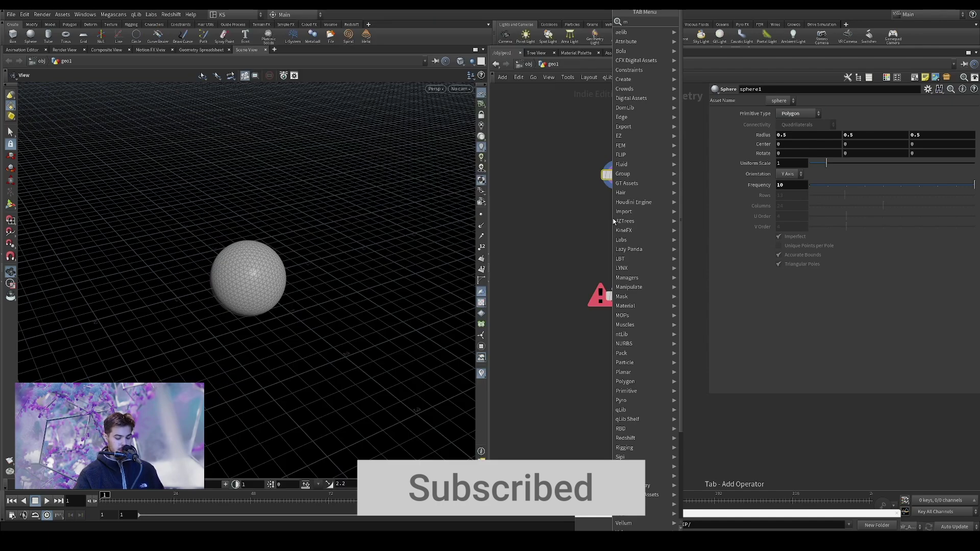
{"action": "key", "text": "Return"}
{"action": "left_click", "coordinate": [614, 220]}
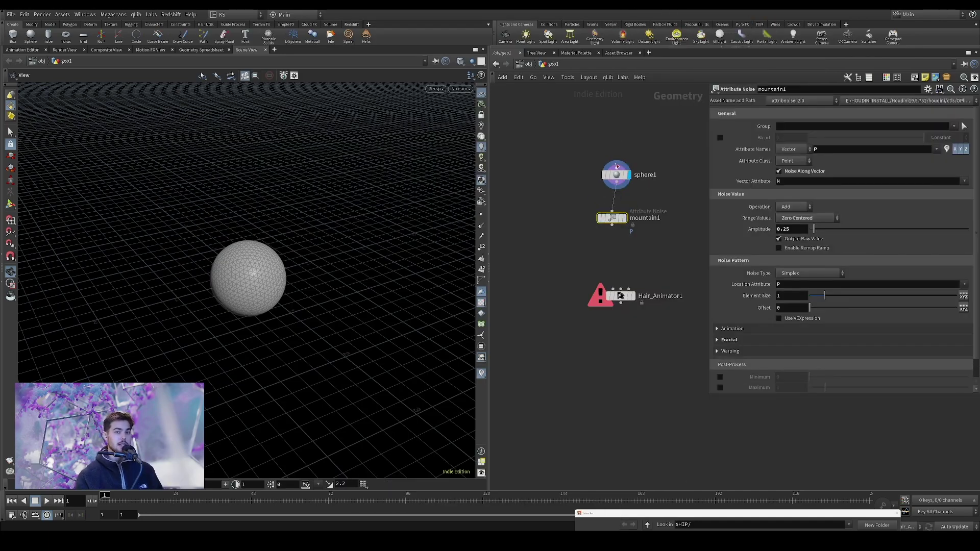
{"action": "left_click", "coordinate": [624, 219]}
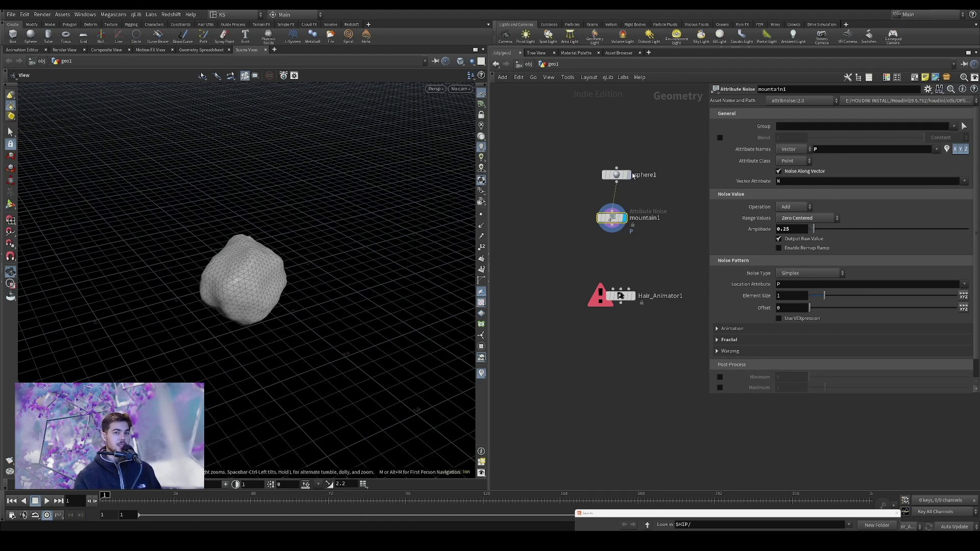
Animate the mountain noise with a pulse duration of 3.03, and preview the motion before returning to frame 1
{"action": "mouse_move", "coordinate": [618, 176]}
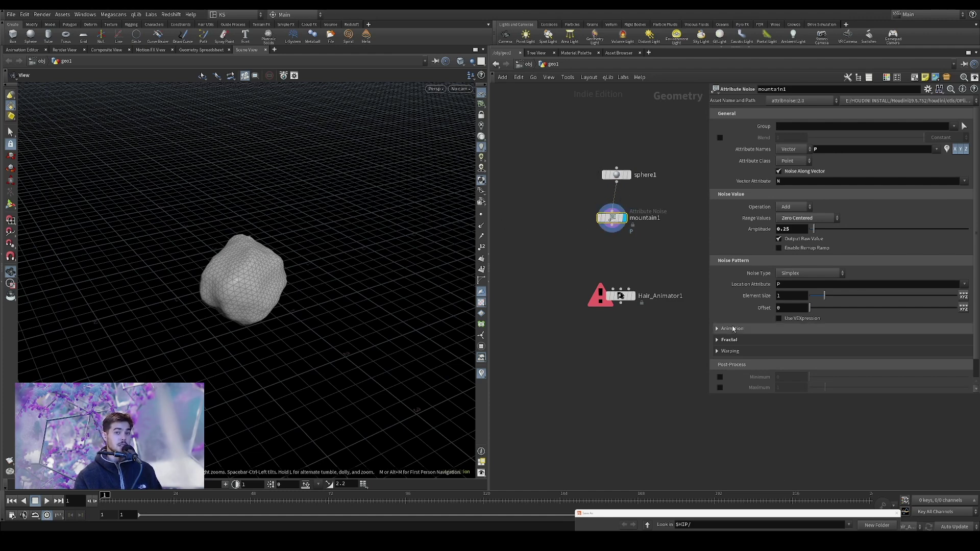
{"action": "left_click", "coordinate": [801, 328]}
{"action": "mouse_move", "coordinate": [864, 351]}
{"action": "left_mouse_down"}
{"action": "mouse_move", "coordinate": [877, 352]}
{"action": "mouse_move", "coordinate": [857, 351]}
{"action": "left_mouse_up"}
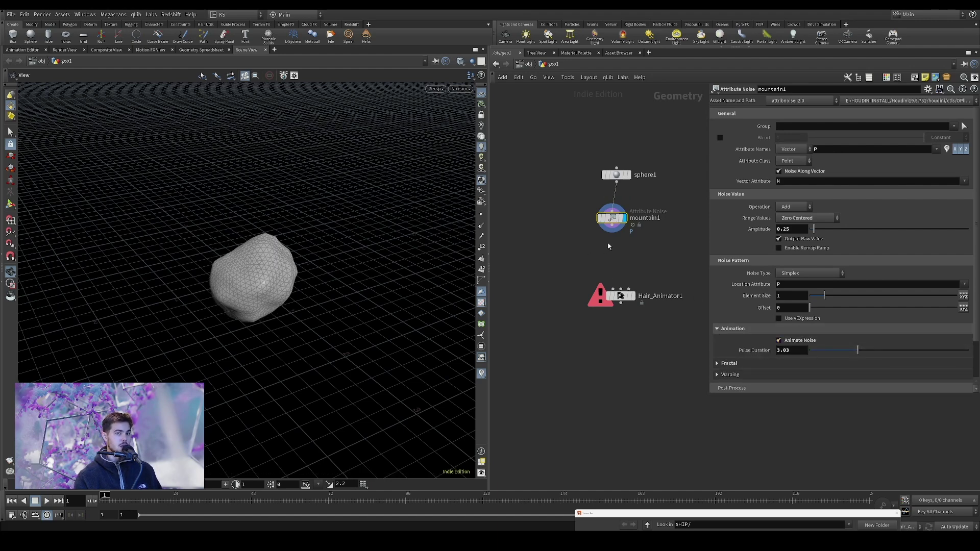
{"action": "left_click", "coordinate": [48, 501]}
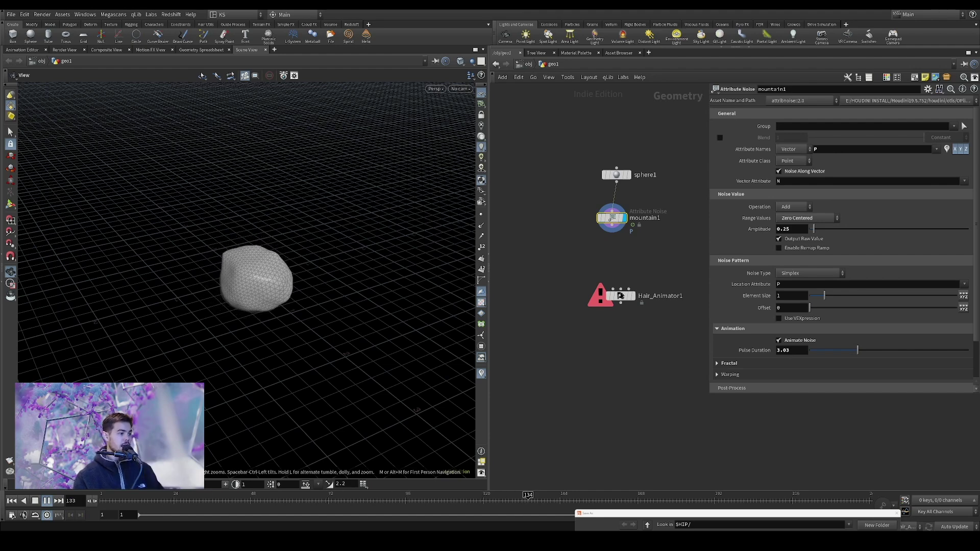
{"action": "left_click", "coordinate": [47, 501]}
{"action": "left_click", "coordinate": [103, 500]}
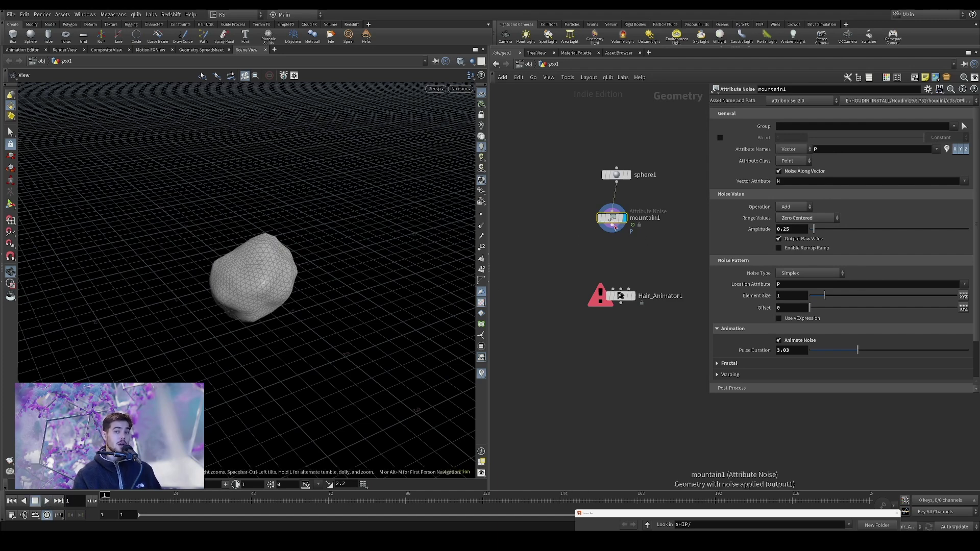
Connect the mountain output to the first input of Hair_Animator1 and select that node
{"action": "left_click_drag", "start_coordinate": [613, 231], "coordinate": [620, 295]}
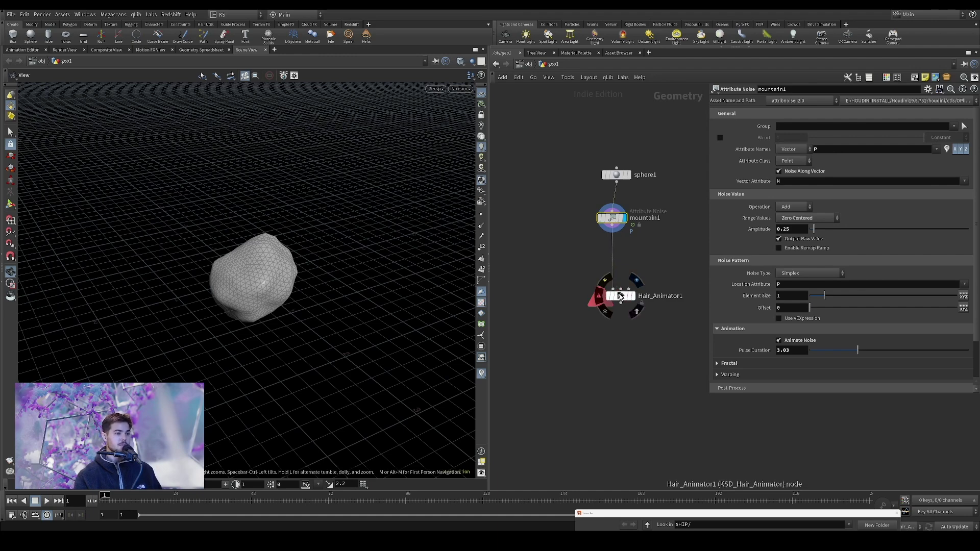
{"action": "left_click", "coordinate": [625, 297]}
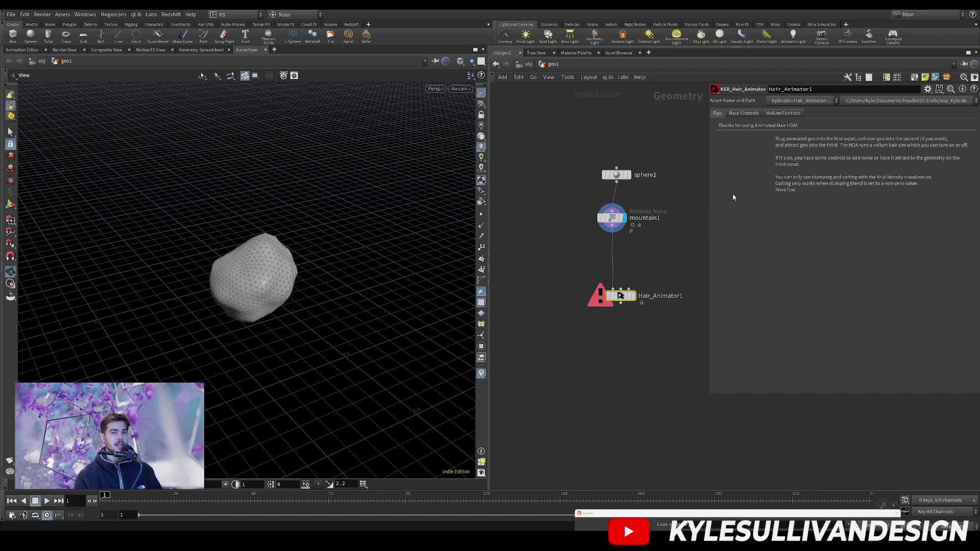
{"action": "mouse_move", "coordinate": [620, 294]}
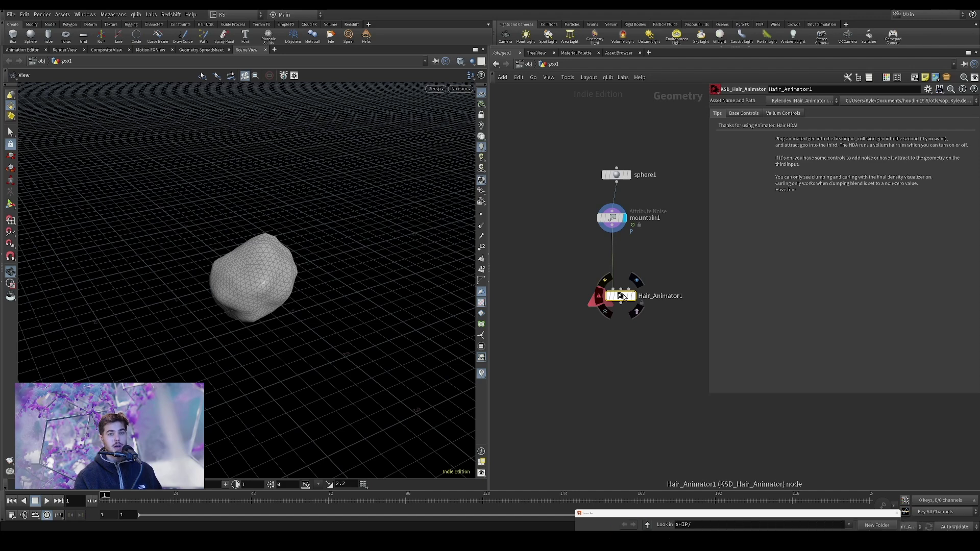
Try merging a second sphere with the mountain geometry, and delete the added sphere and merge nodes
{"action": "mouse_move", "coordinate": [616, 226]}
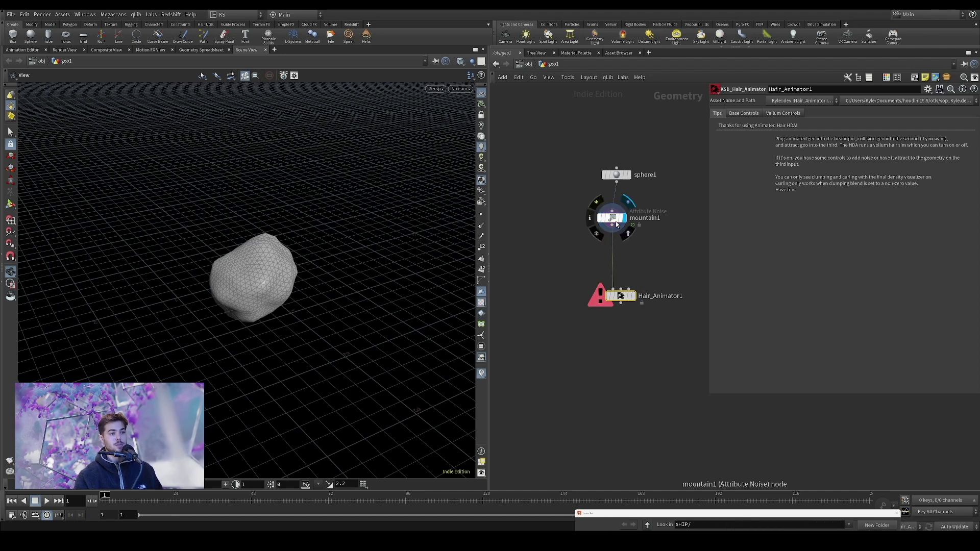
{"action": "left_click_drag", "start_coordinate": [616, 227], "coordinate": [653, 233]}
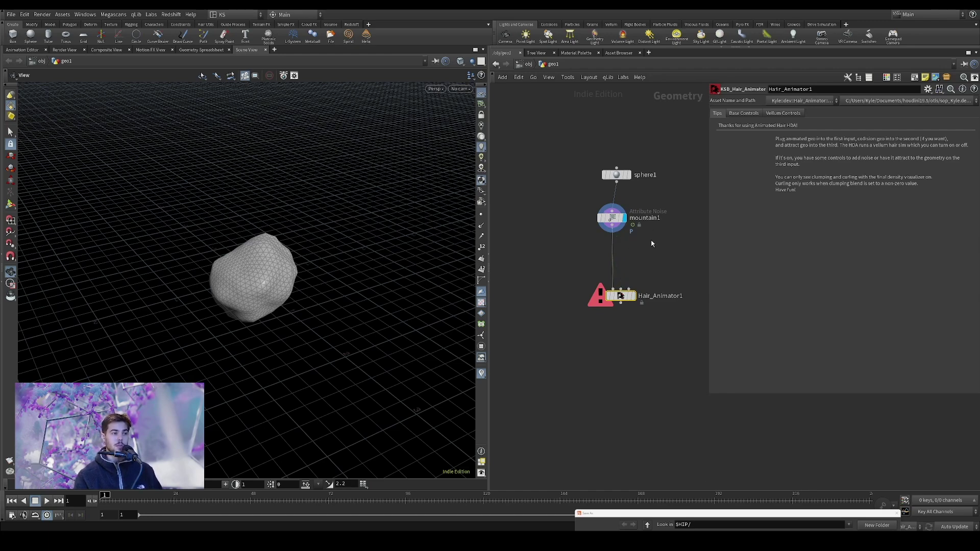
{"action": "left_click", "coordinate": [677, 239]}
{"action": "key", "text": "Tab"}
{"action": "type", "text": "hair"}
{"action": "key", "text": "Return"}
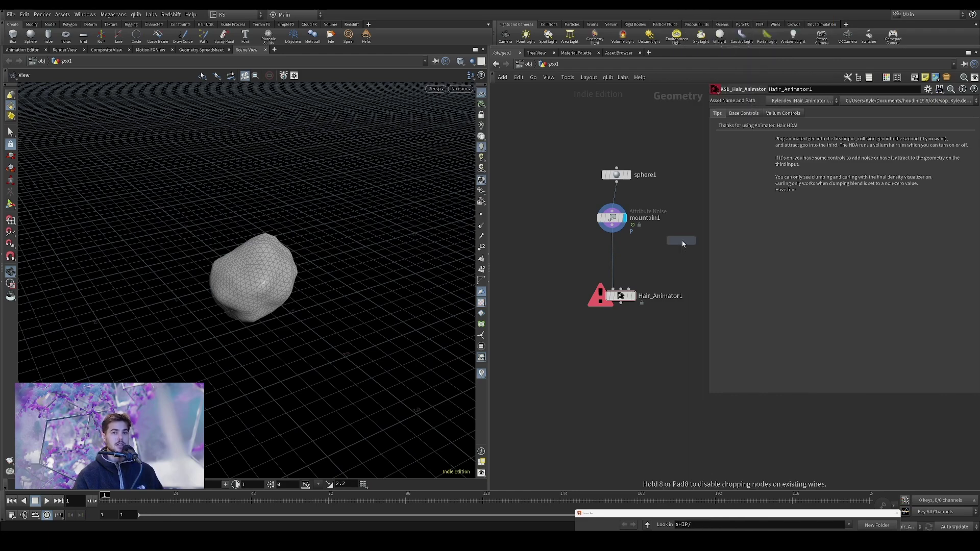
{"action": "left_click", "coordinate": [682, 240]}
{"action": "key", "text": "Tab"}
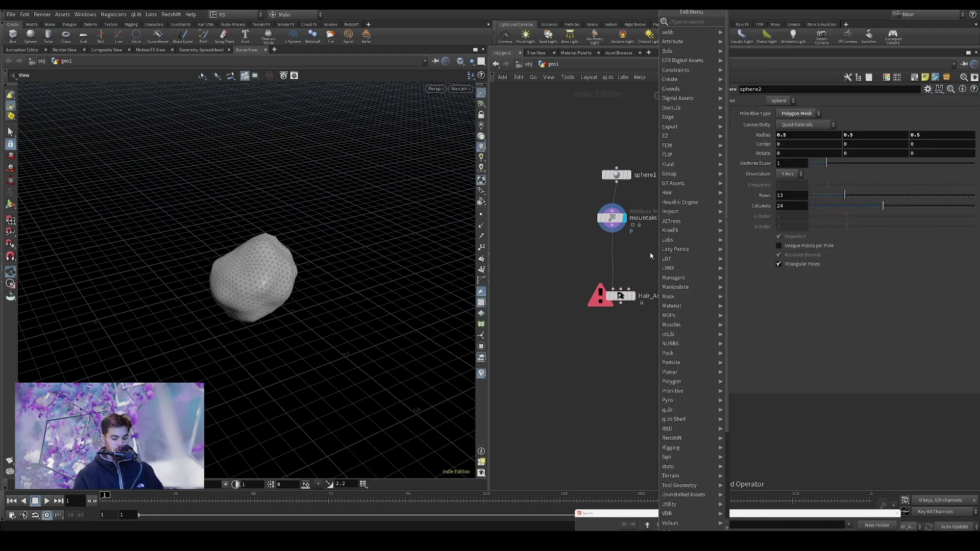
{"action": "type", "text": "merge"}
{"action": "key", "text": "Return"}
{"action": "left_click", "coordinate": [643, 256]}
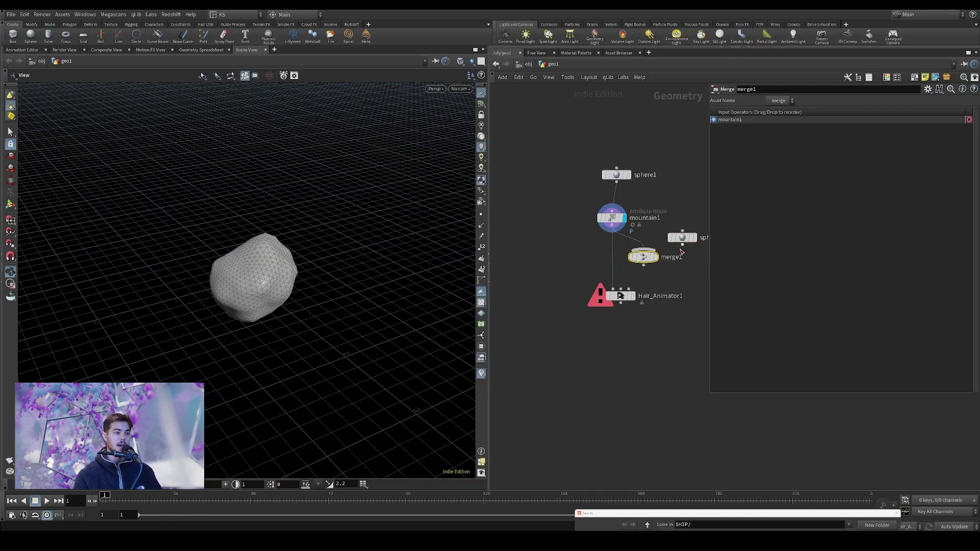
{"action": "left_click_drag", "start_coordinate": [682, 247], "coordinate": [647, 228]}
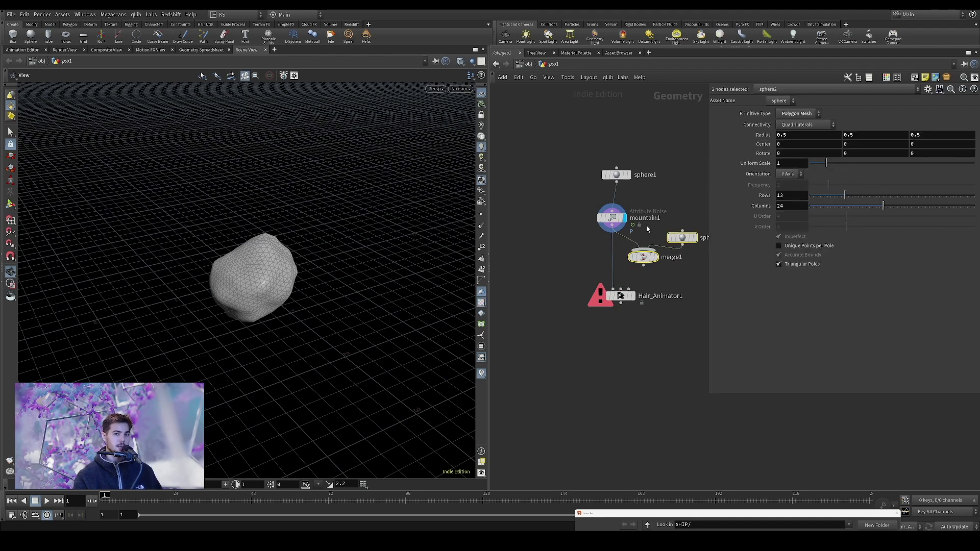
{"action": "key", "text": "Delete"}
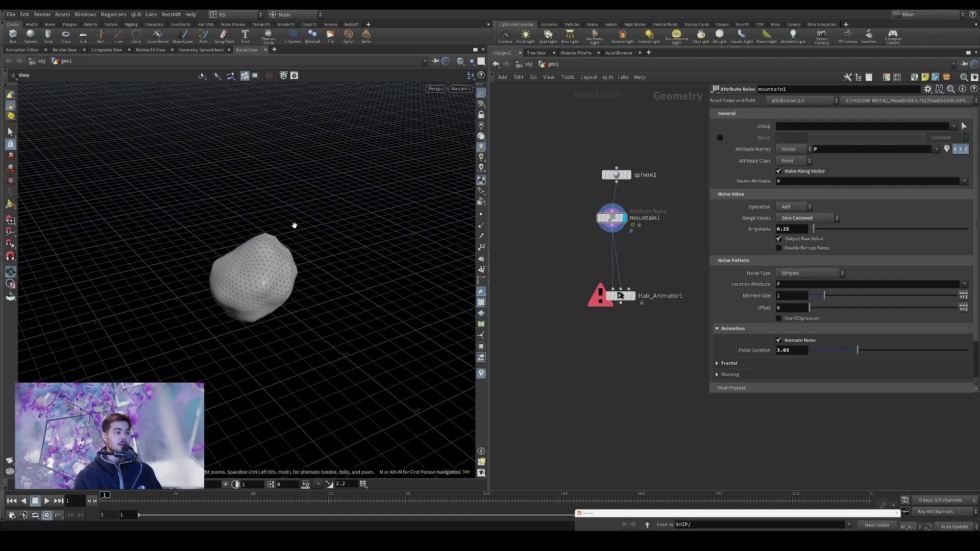
Add a second Sphere node beside the mountain branch and show it as a template overlay in the viewport
{"action": "middle_click_drag", "start_coordinate": [644, 259], "coordinate": [538, 277]}
{"action": "key", "text": "Tab"}
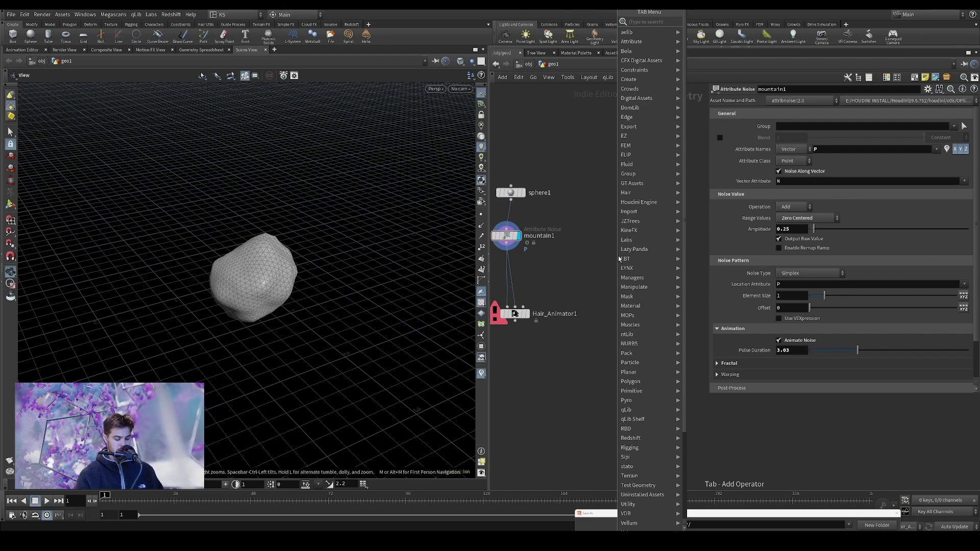
{"action": "type", "text": "sph"}
{"action": "key", "text": "Return"}
{"action": "left_click", "coordinate": [617, 255]}
{"action": "middle_click_drag", "start_coordinate": [256, 264], "coordinate": [272, 260]}
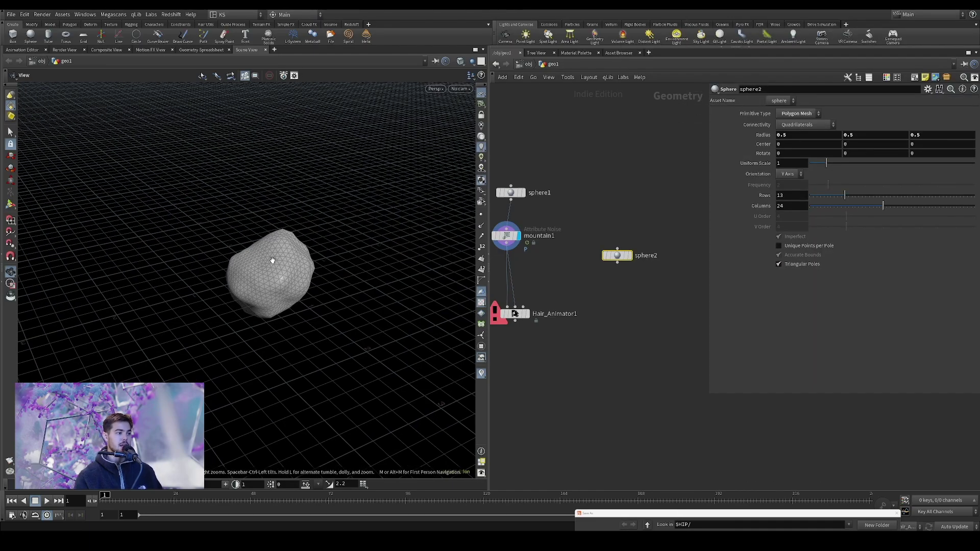
{"action": "left_click", "coordinate": [627, 255]}
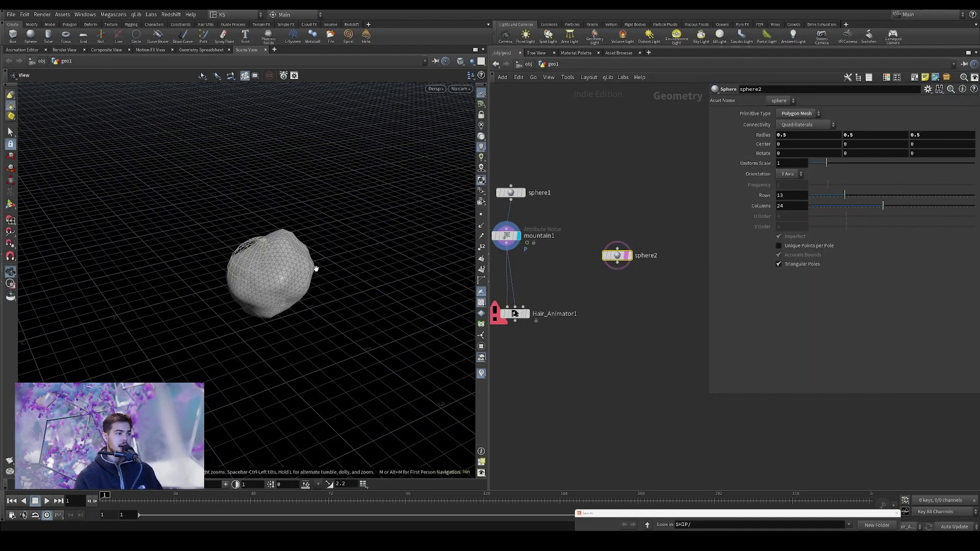
Raise the second sphere to a Y center of 1.1 and reduce its uniform scale to 0.34
{"action": "left_click_drag", "start_coordinate": [316, 269], "coordinate": [446, 227]}
{"action": "middle_click_drag", "start_coordinate": [863, 144], "coordinate": [911, 136]}
{"action": "left_click_drag", "start_coordinate": [825, 163], "coordinate": [816, 167]}
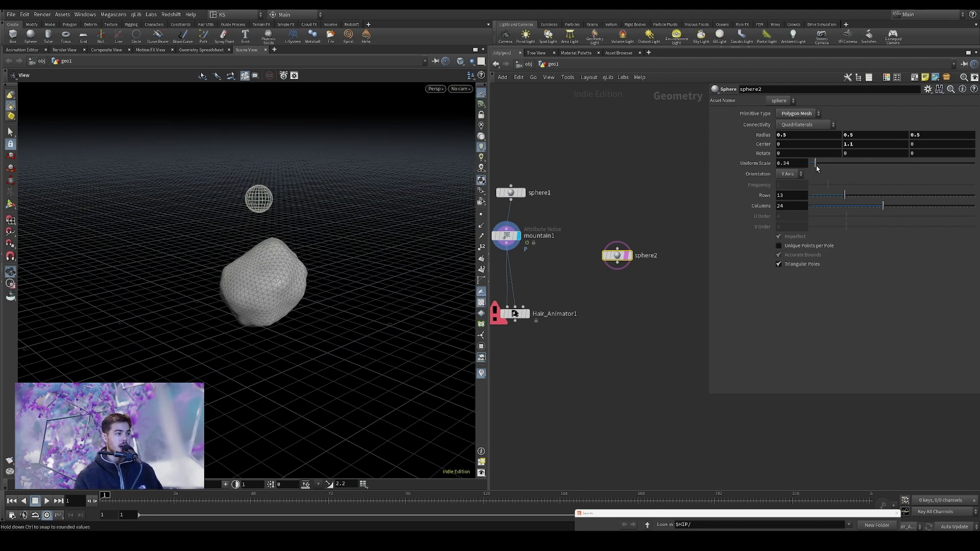
Display the Hair_Animator1 node's hair up close in the viewport and open its Base Controls parameters
{"action": "middle_click_drag", "start_coordinate": [602, 278], "coordinate": [672, 284]}
{"action": "mouse_move", "coordinate": [696, 265]}
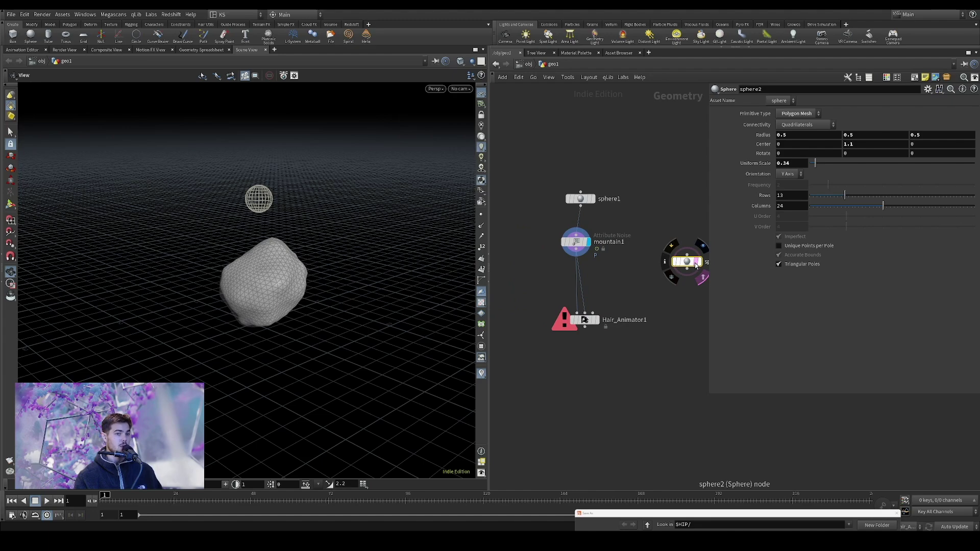
{"action": "middle_click_drag", "start_coordinate": [601, 295], "coordinate": [612, 310]}
{"action": "left_click", "coordinate": [595, 334]}
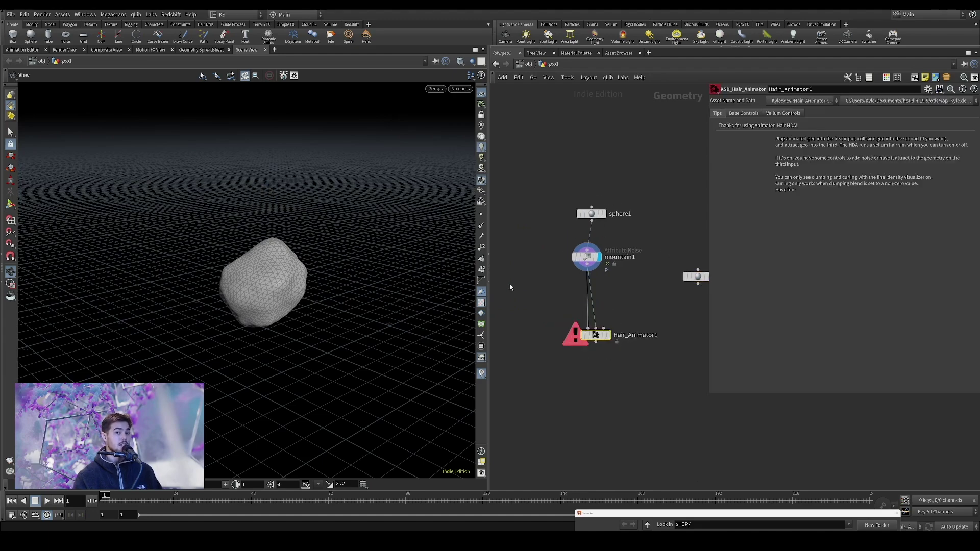
{"action": "left_click", "coordinate": [608, 334]}
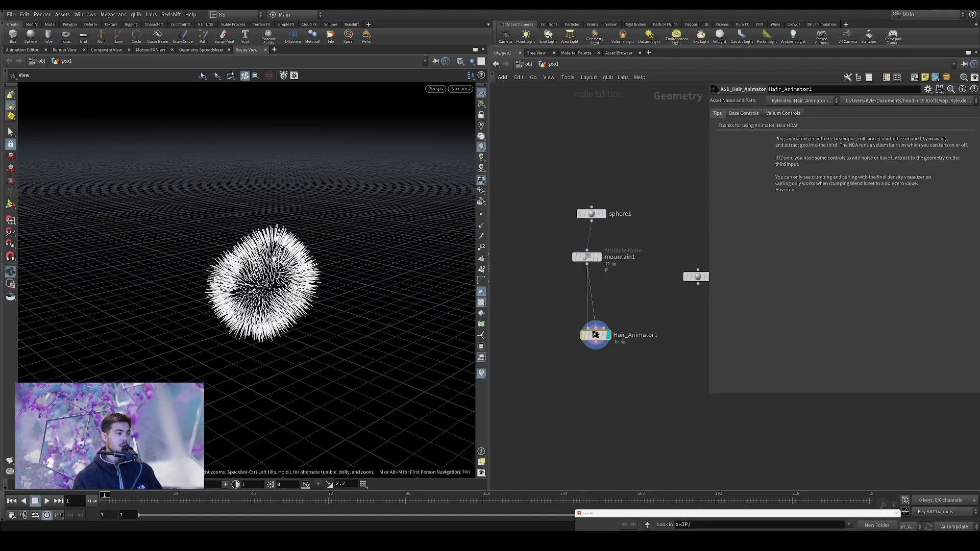
{"action": "mouse_move", "coordinate": [272, 281]}
{"action": "left_mouse_down"}
{"action": "mouse_move", "coordinate": [267, 293]}
{"action": "mouse_move", "coordinate": [275, 267]}
{"action": "left_mouse_up"}
{"action": "scroll", "coordinate": [268, 286], "scroll_direction": "up", "scroll_amount": 3}
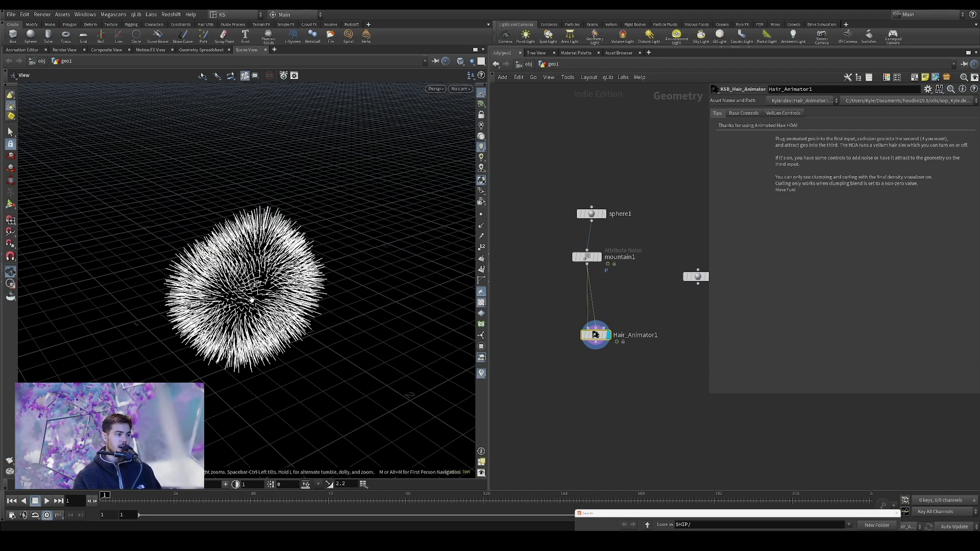
{"action": "left_click", "coordinate": [747, 114]}
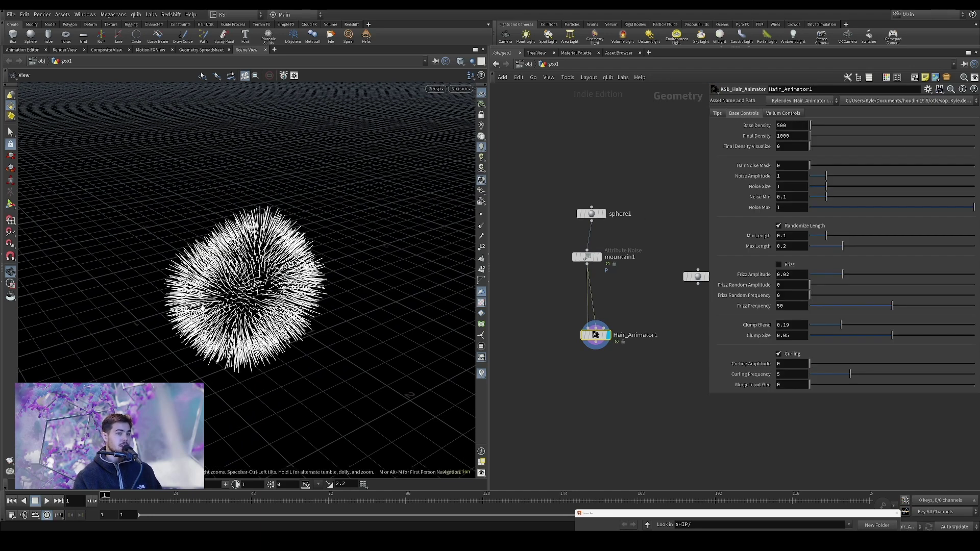
Raise the randomized hair's Max Length to 0.211, and turn Randomize Length off after comparing both states
{"action": "left_click_drag", "start_coordinate": [245, 289], "coordinate": [256, 268]}
{"action": "scroll", "coordinate": [256, 268], "scroll_direction": "up", "scroll_amount": 3}
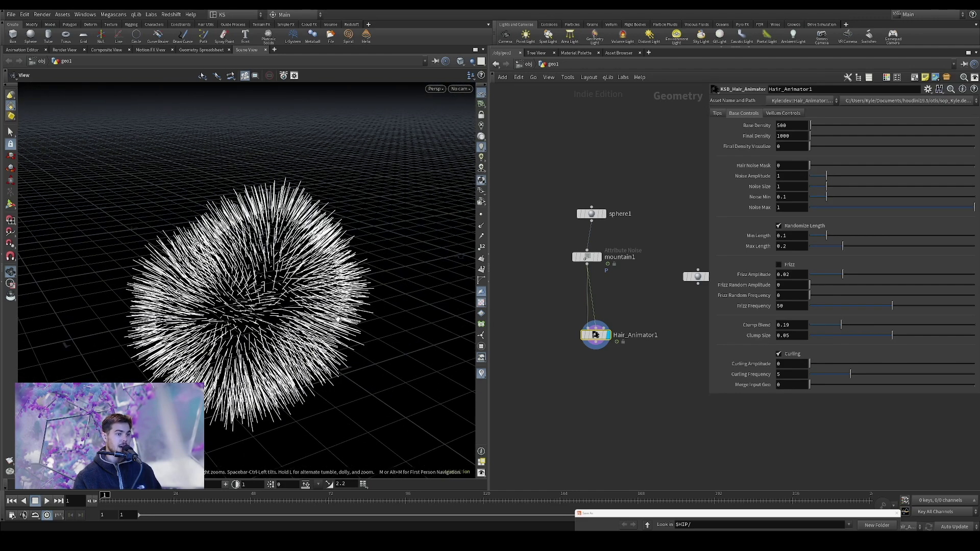
{"action": "left_click", "coordinate": [780, 226]}
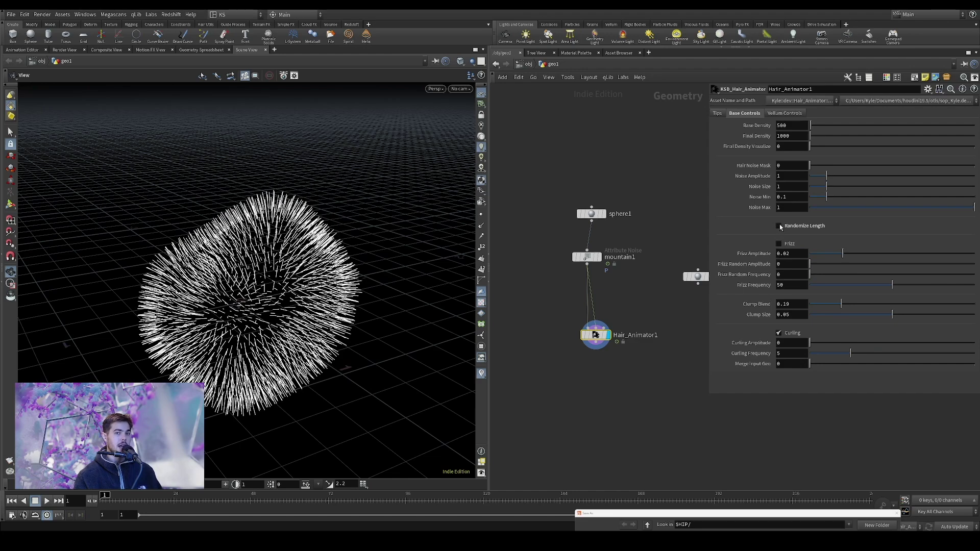
{"action": "left_click", "coordinate": [780, 226]}
{"action": "mouse_move", "coordinate": [843, 246]}
{"action": "left_mouse_down"}
{"action": "mouse_move", "coordinate": [878, 250]}
{"action": "mouse_move", "coordinate": [845, 247]}
{"action": "left_mouse_up"}
{"action": "left_click", "coordinate": [779, 226]}
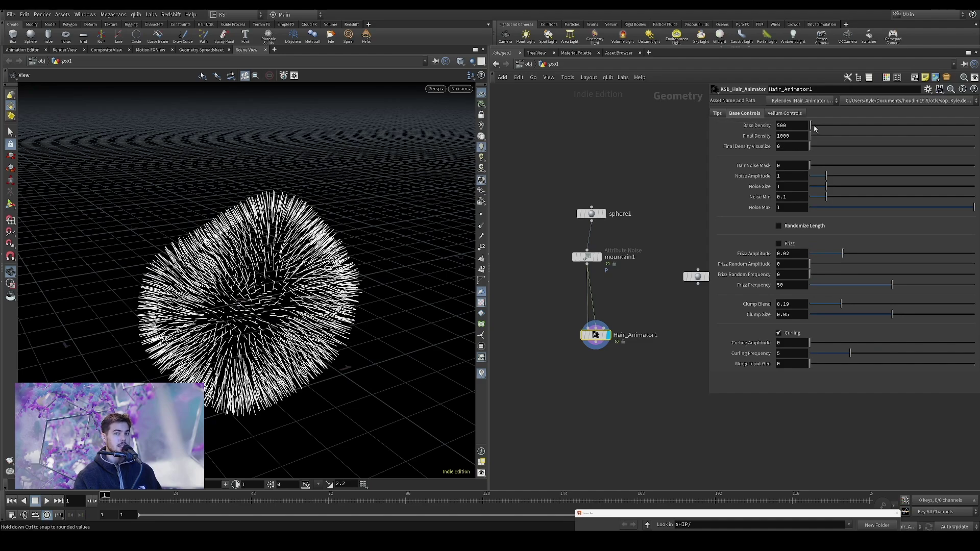
Set Base Density to 630 and Final Density to 5000, previewing the final density before setting Final Density Visualize back to 0
{"action": "middle_click_drag", "start_coordinate": [789, 125], "coordinate": [847, 98]}
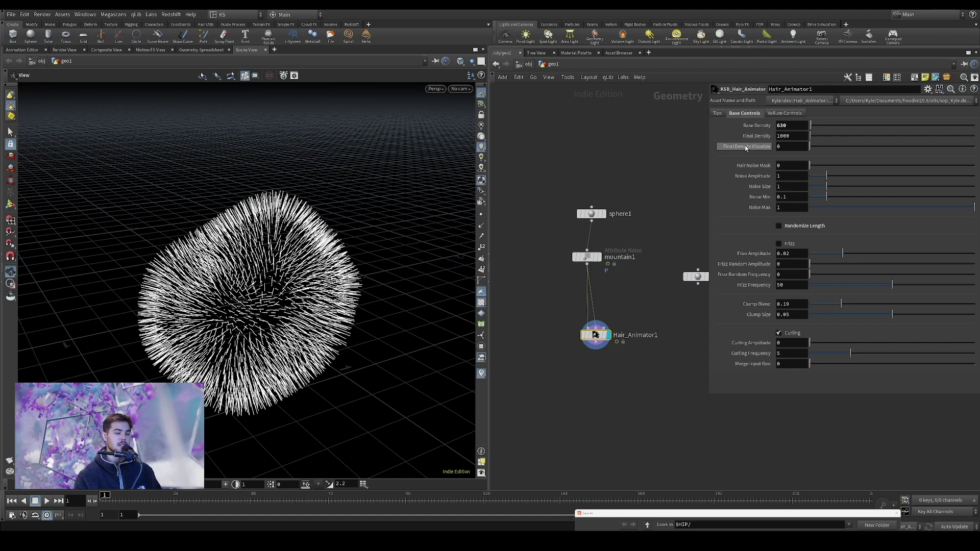
{"action": "left_click", "coordinate": [974, 148]}
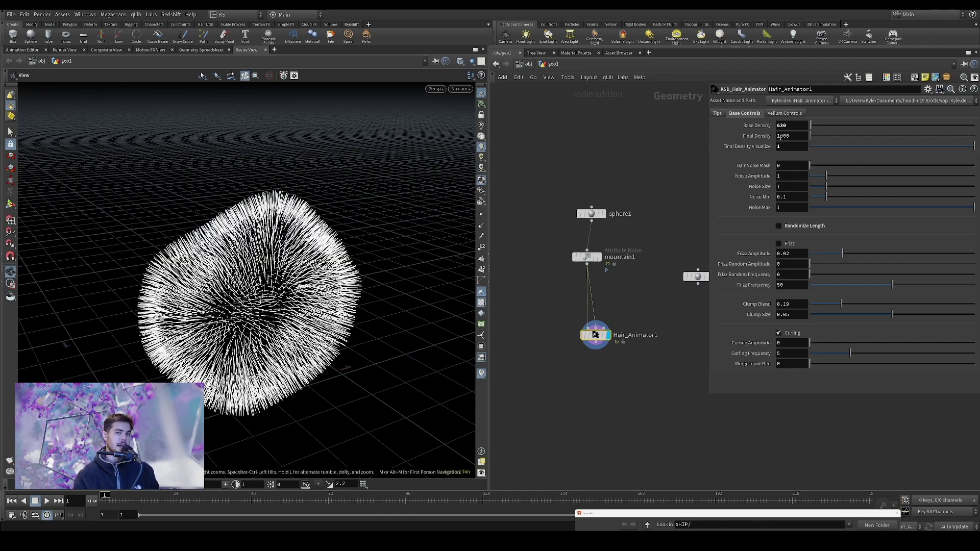
{"action": "type", "text": "5"}
{"action": "key", "text": "Return"}
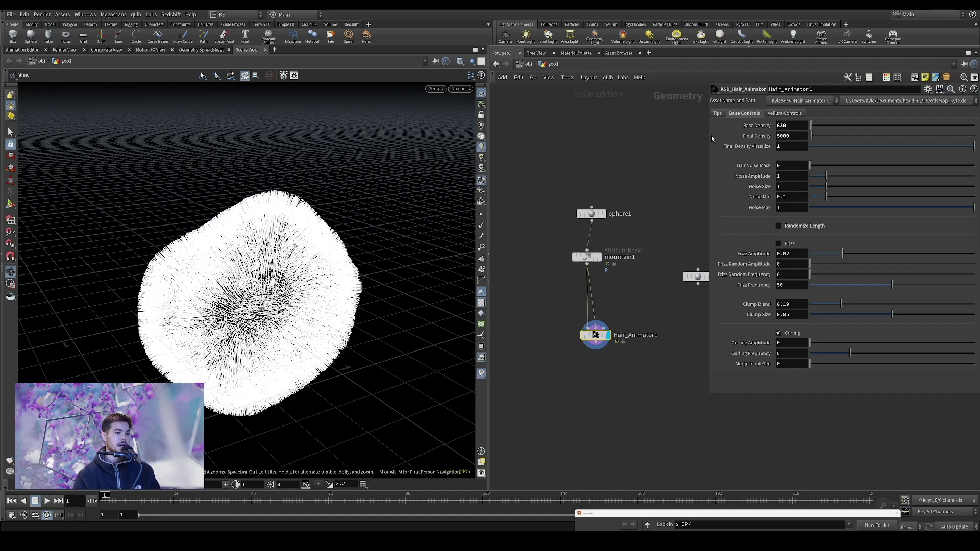
{"action": "left_click", "coordinate": [812, 147]}
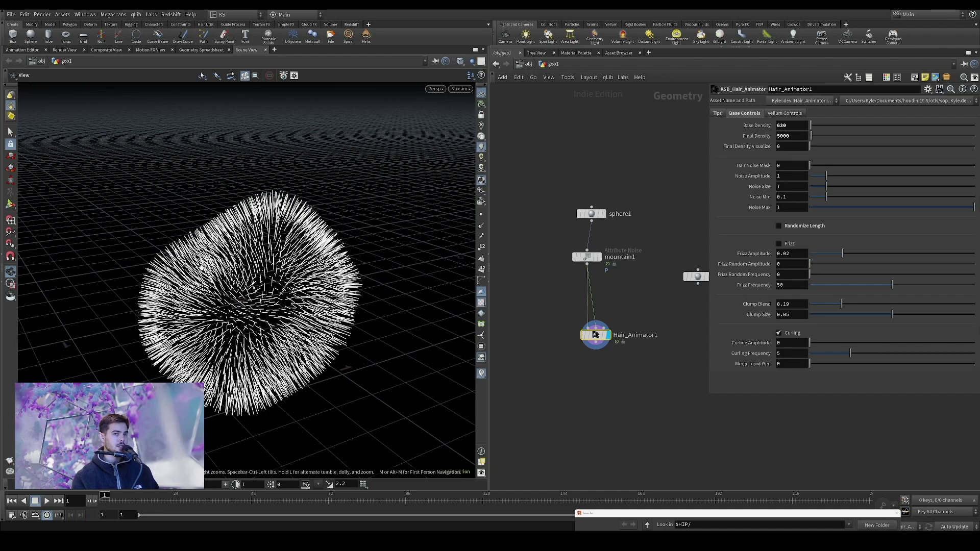
Hide the reference grid in the viewport and reframe the hairy sphere
{"action": "mouse_move", "coordinate": [243, 284]}
{"action": "left_mouse_down"}
{"action": "mouse_move", "coordinate": [371, 276]}
{"action": "mouse_move", "coordinate": [234, 282]}
{"action": "left_mouse_up"}
{"action": "left_click", "coordinate": [481, 93]}
{"action": "middle_click_drag", "start_coordinate": [304, 295], "coordinate": [310, 275]}
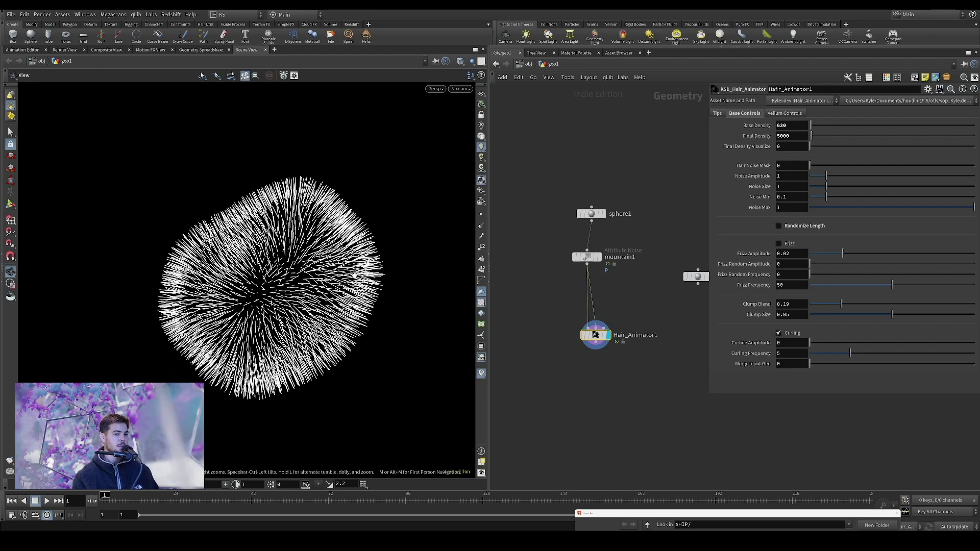
Set Merge Input Geo to 1 and display the viewport geometry as Smooth Shaded without wireframe
{"action": "left_click", "coordinate": [972, 366]}
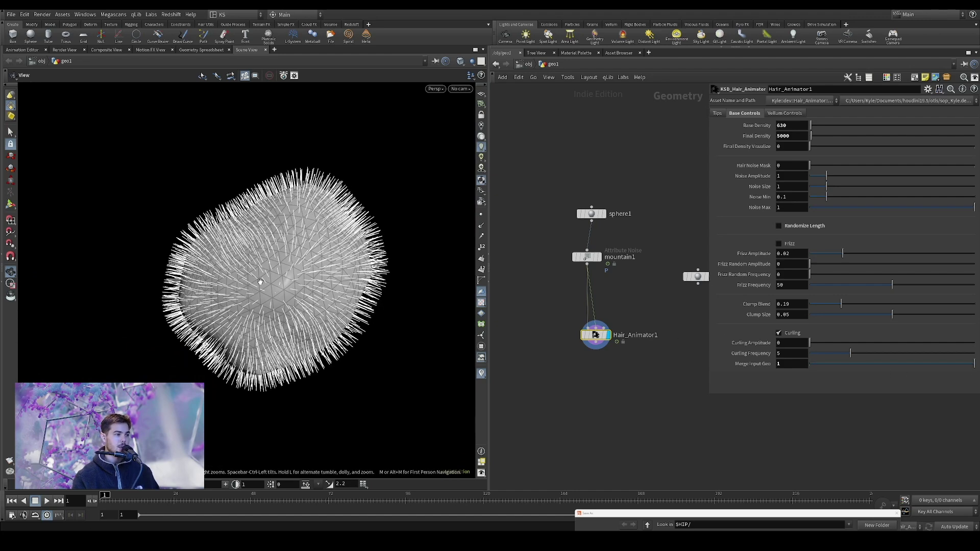
{"action": "left_click", "coordinate": [460, 61]}
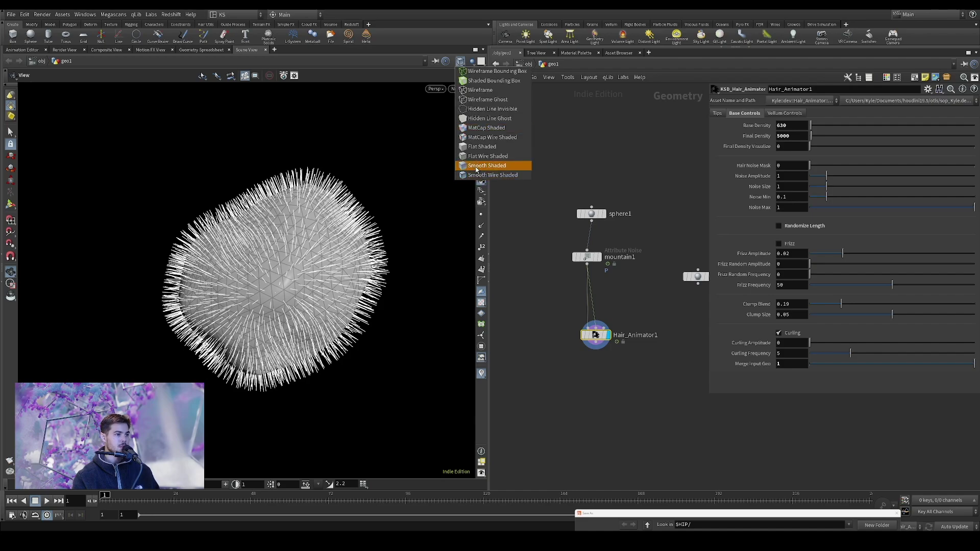
{"action": "left_click", "coordinate": [482, 166]}
{"action": "mouse_move", "coordinate": [265, 255]}
{"action": "left_mouse_down"}
{"action": "mouse_move", "coordinate": [283, 238]}
{"action": "mouse_move", "coordinate": [278, 243]}
{"action": "left_mouse_up"}
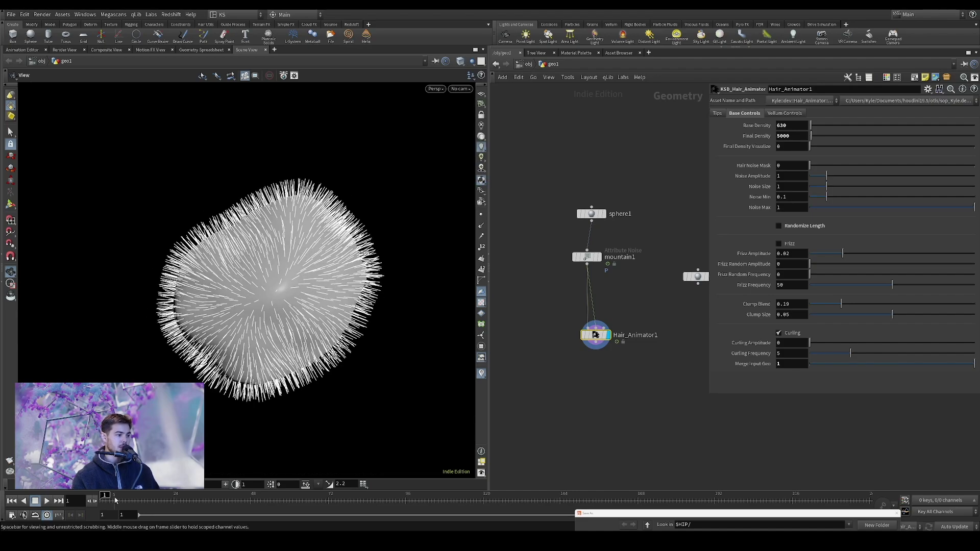
Turn Randomize Length back on while scrubbing through the sphere's animation, and return the timeline to frame 1
{"action": "mouse_move", "coordinate": [105, 495]}
{"action": "left_mouse_down"}
{"action": "mouse_move", "coordinate": [449, 499]}
{"action": "mouse_move", "coordinate": [161, 496]}
{"action": "mouse_move", "coordinate": [323, 484]}
{"action": "left_mouse_up"}
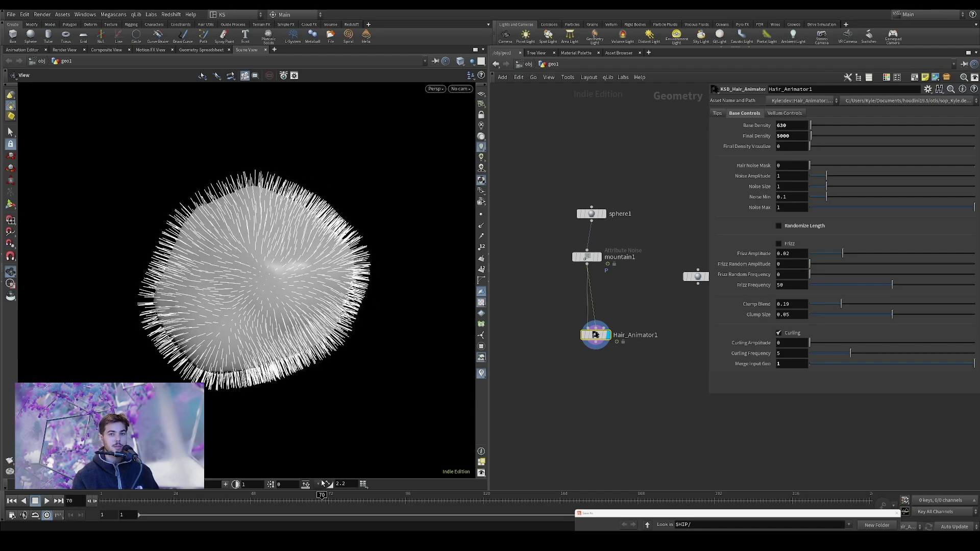
{"action": "left_click_drag", "start_coordinate": [227, 496], "coordinate": [129, 498]}
{"action": "left_click", "coordinate": [778, 226]}
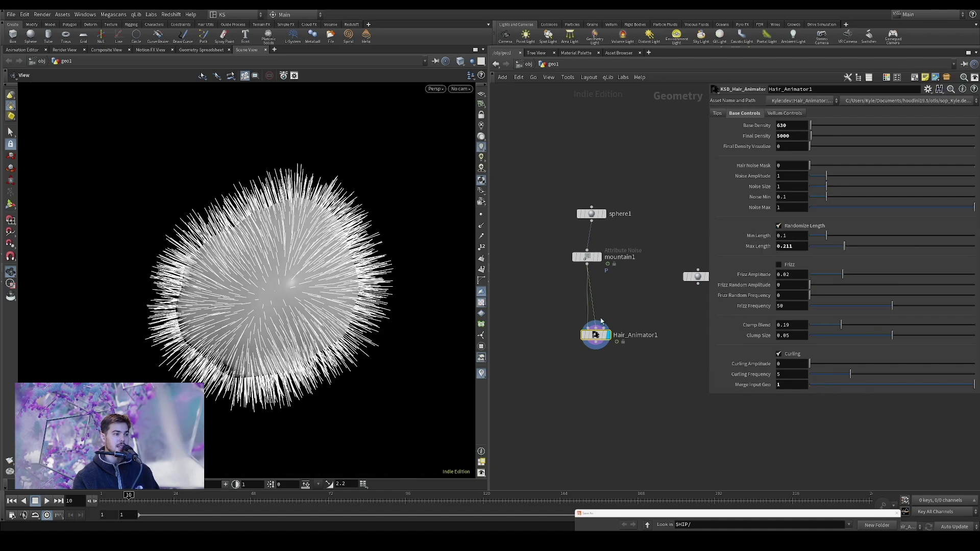
{"action": "left_click_drag", "start_coordinate": [211, 498], "coordinate": [101, 521]}
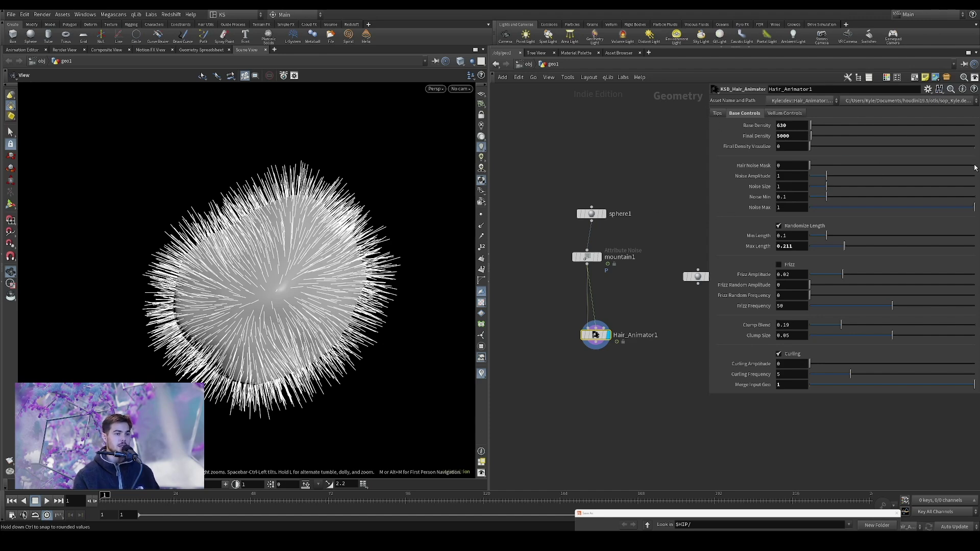
Set Hair Noise Mask to 1 and inspect the masked hair around the sphere
{"action": "left_click", "coordinate": [975, 168]}
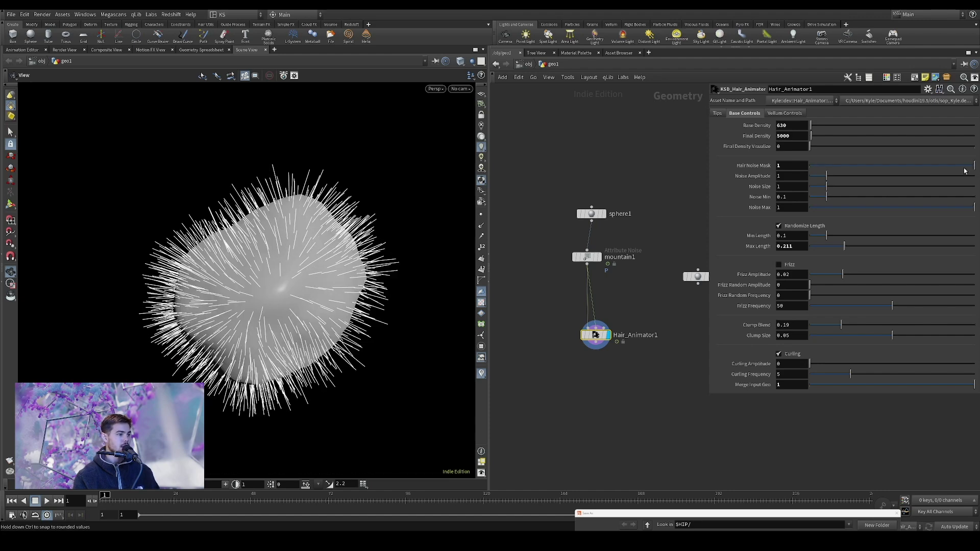
{"action": "mouse_move", "coordinate": [285, 295]}
{"action": "left_mouse_down"}
{"action": "mouse_move", "coordinate": [307, 296]}
{"action": "mouse_move", "coordinate": [291, 290]}
{"action": "left_mouse_up"}
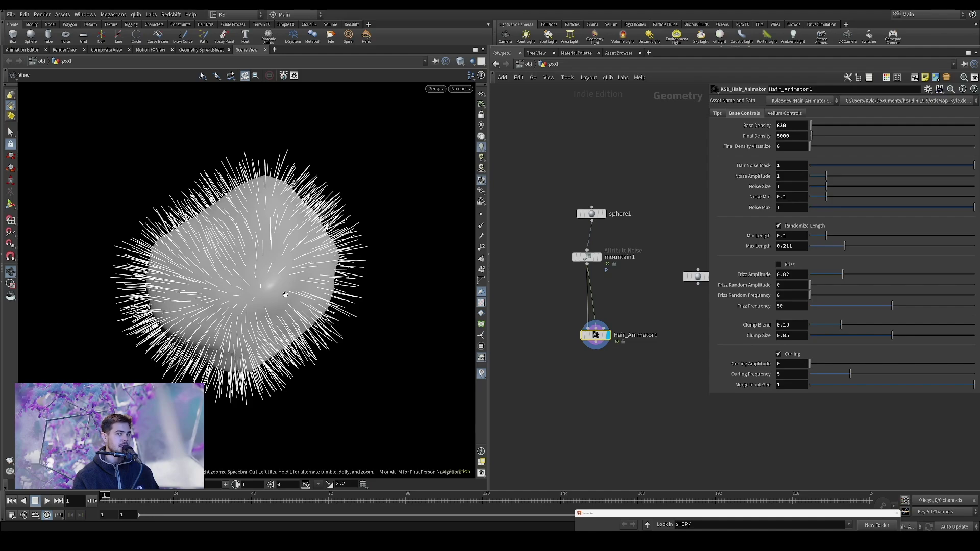
{"action": "left_click_drag", "start_coordinate": [284, 291], "coordinate": [249, 251]}
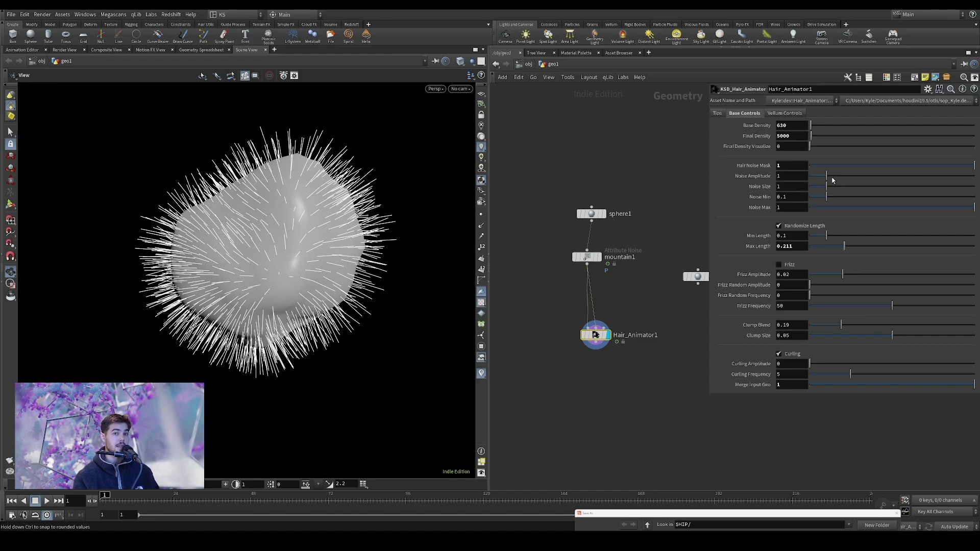
Adjust the hair mask's noise to an amplitude of 2.37, a size of 0.23 and a Noise Min of 0.53
{"action": "left_click_drag", "start_coordinate": [827, 176], "coordinate": [877, 195]}
{"action": "left_click_drag", "start_coordinate": [306, 245], "coordinate": [297, 226], "text": "alt"}
{"action": "left_click_drag", "start_coordinate": [330, 182], "coordinate": [415, 246]}
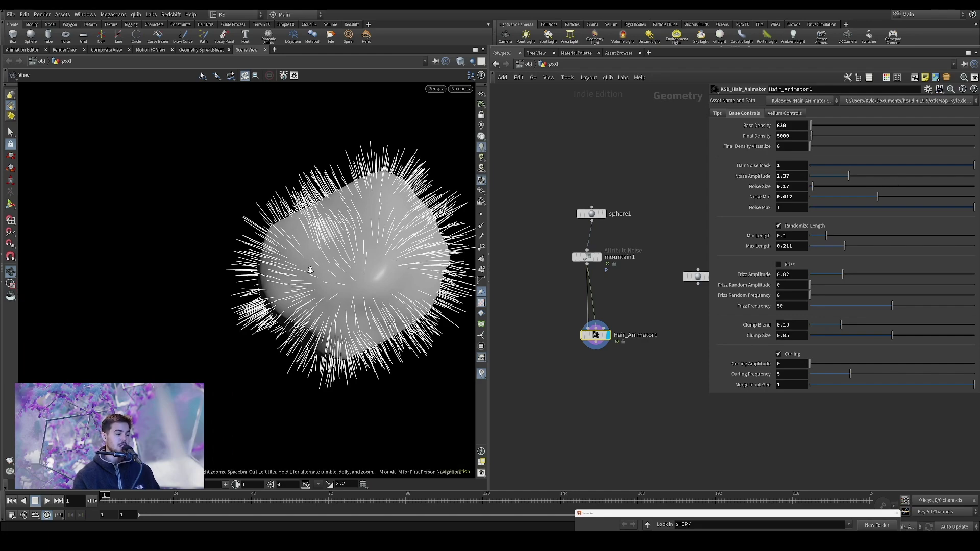
{"action": "left_click_drag", "start_coordinate": [449, 255], "coordinate": [389, 296]}
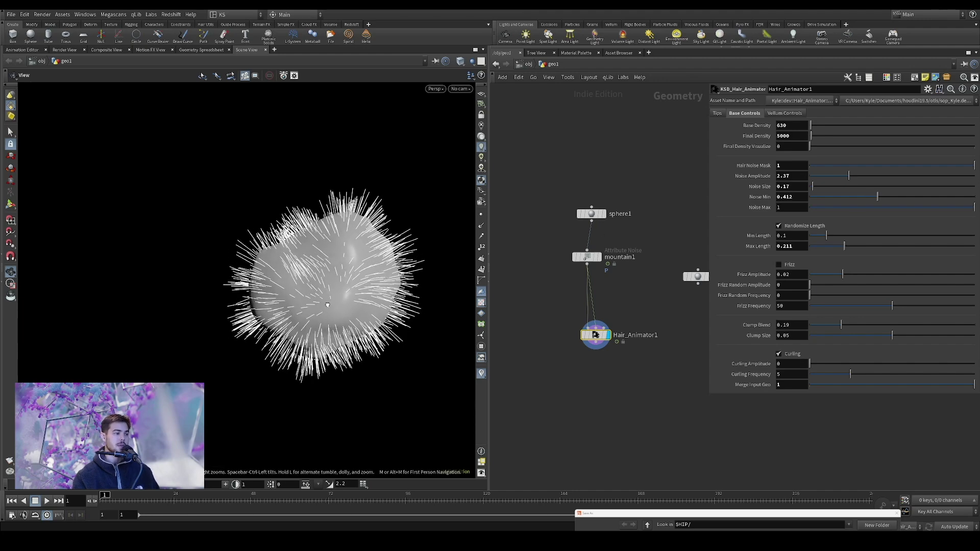
{"action": "left_click_drag", "start_coordinate": [884, 195], "coordinate": [903, 200]}
{"action": "left_click_drag", "start_coordinate": [816, 186], "coordinate": [814, 186]}
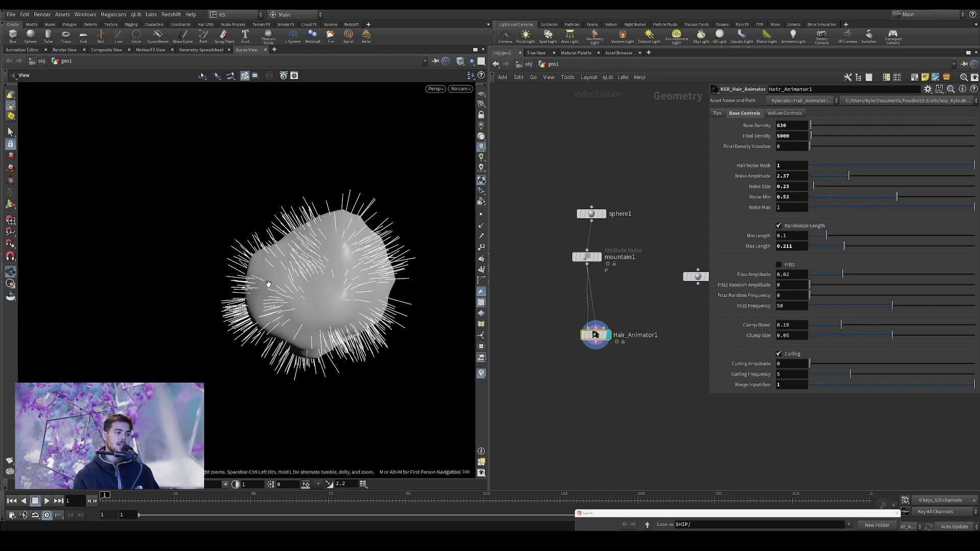
{"action": "left_click_drag", "start_coordinate": [266, 284], "coordinate": [321, 270]}
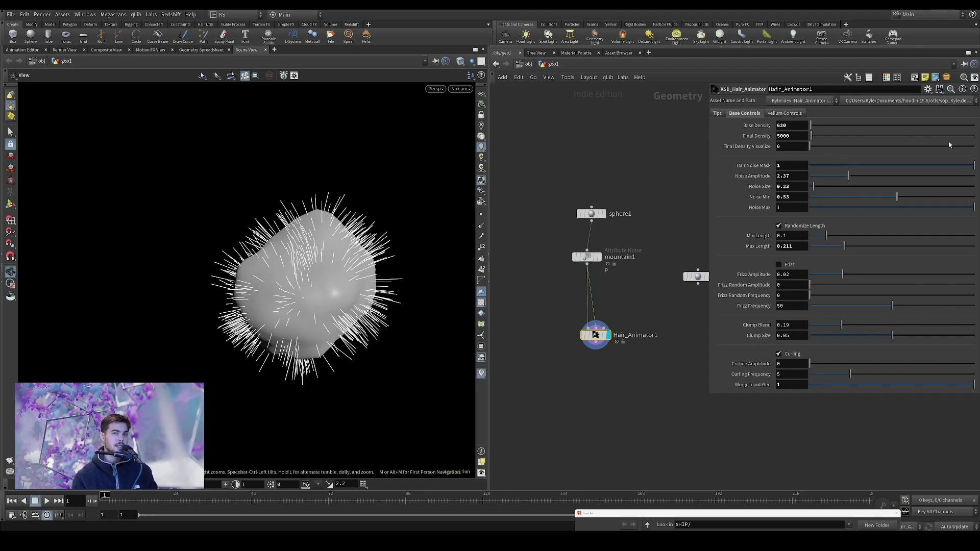
Set Final Density Visualize to 1 and examine the dense hair patches from several angles
{"action": "left_click_drag", "start_coordinate": [949, 145], "coordinate": [974, 146]}
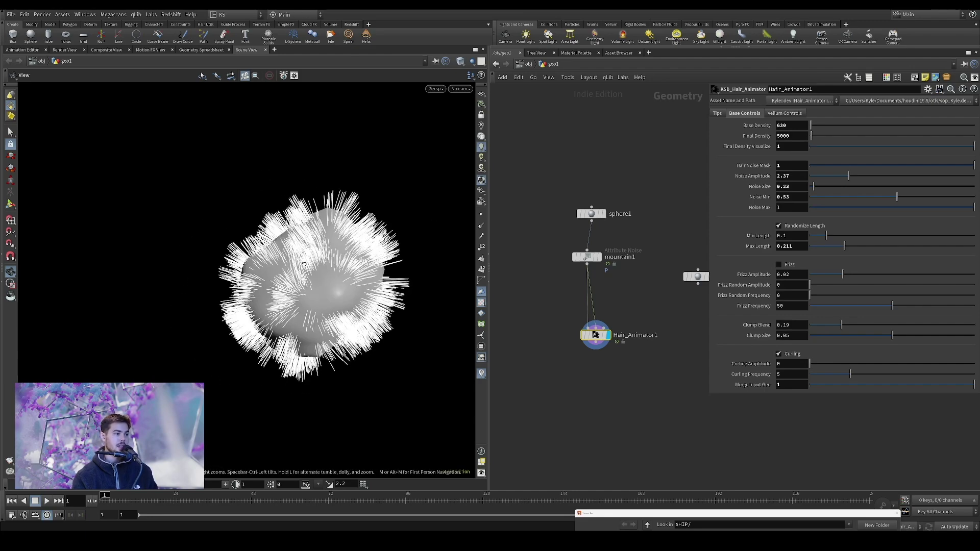
{"action": "right_click_drag", "start_coordinate": [304, 265], "coordinate": [347, 288]}
{"action": "left_click_drag", "start_coordinate": [347, 289], "coordinate": [408, 275]}
{"action": "right_click_drag", "start_coordinate": [257, 291], "coordinate": [347, 255]}
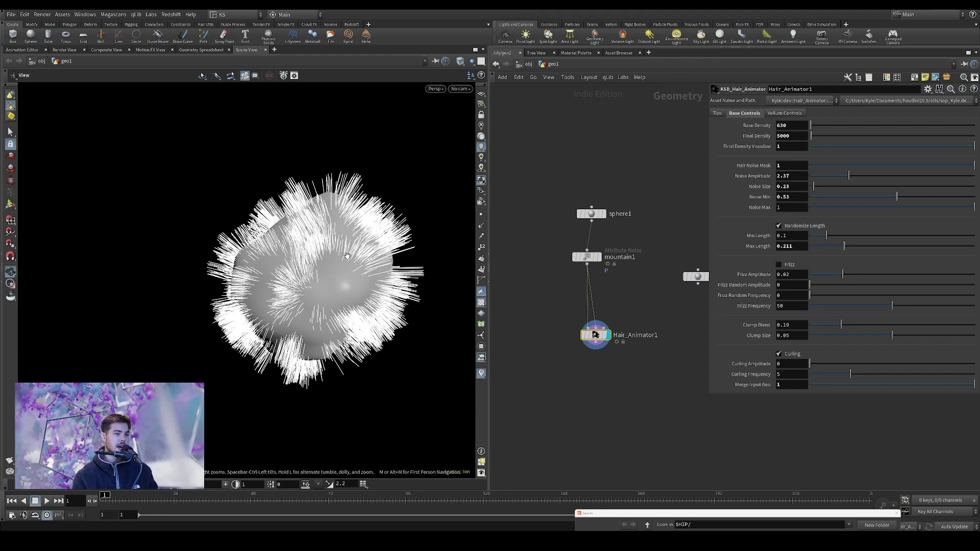
{"action": "left_click_drag", "start_coordinate": [346, 255], "coordinate": [400, 142]}
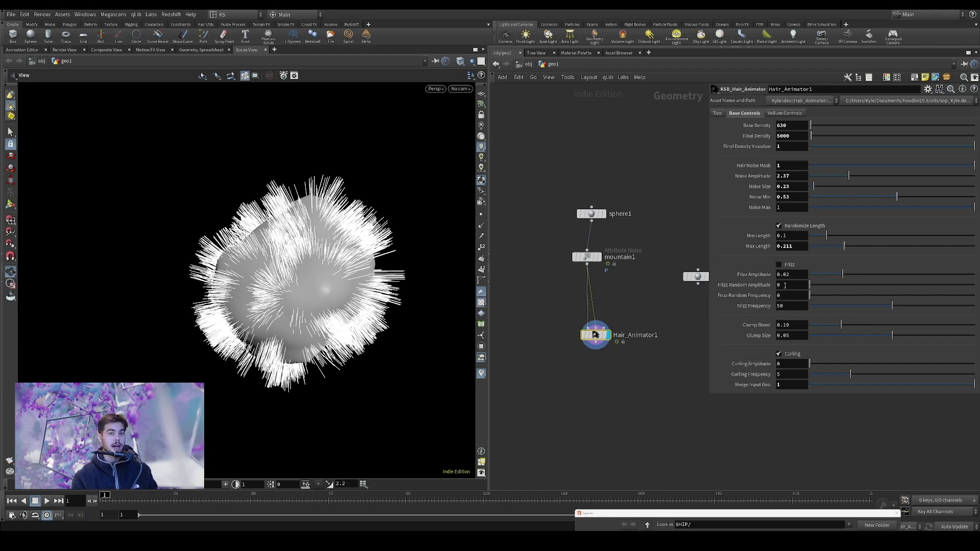
Enable Frizz on the hair and set Clump Blend to 0.462
{"action": "scroll", "coordinate": [338, 164], "scroll_direction": "up", "scroll_amount": 6}
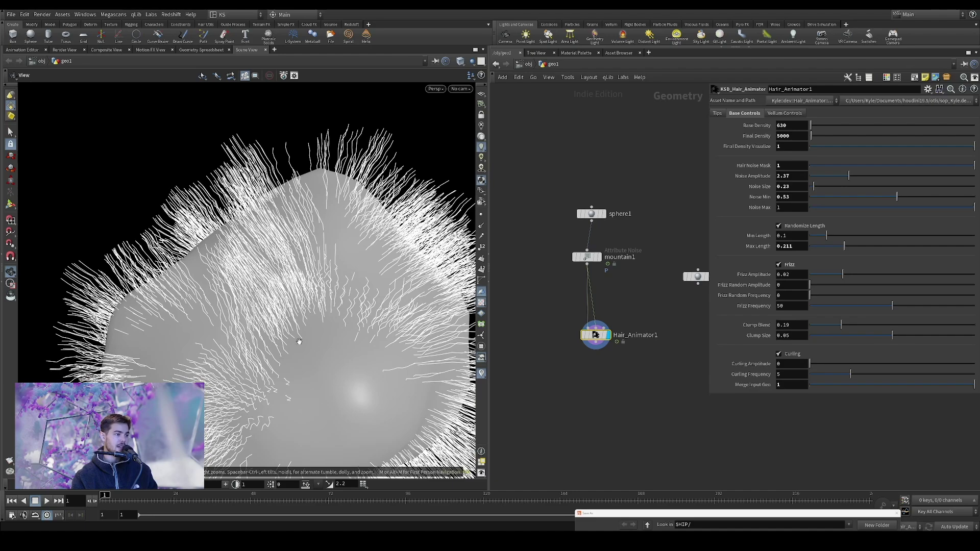
{"action": "scroll", "coordinate": [299, 341], "scroll_direction": "down", "scroll_amount": 8}
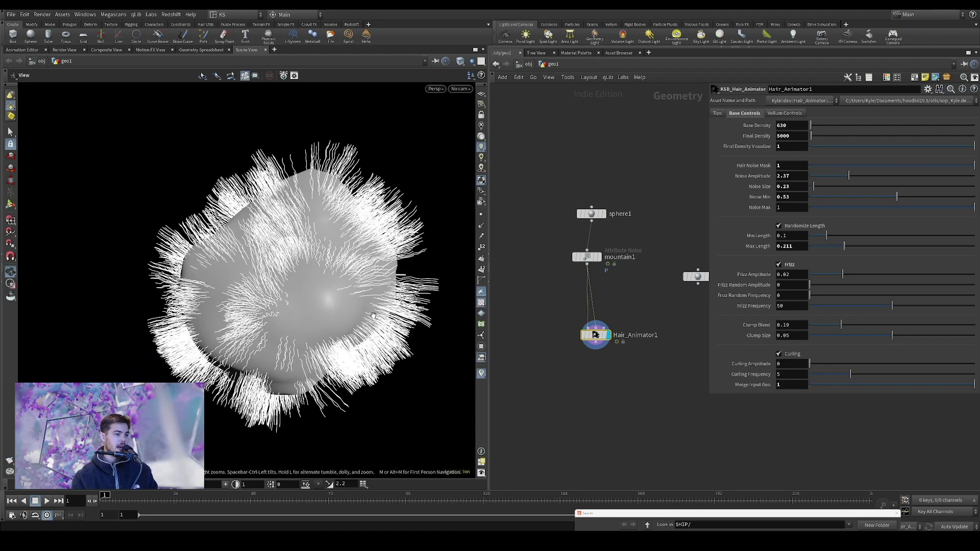
{"action": "scroll", "coordinate": [331, 317], "scroll_direction": "down", "scroll_amount": 2}
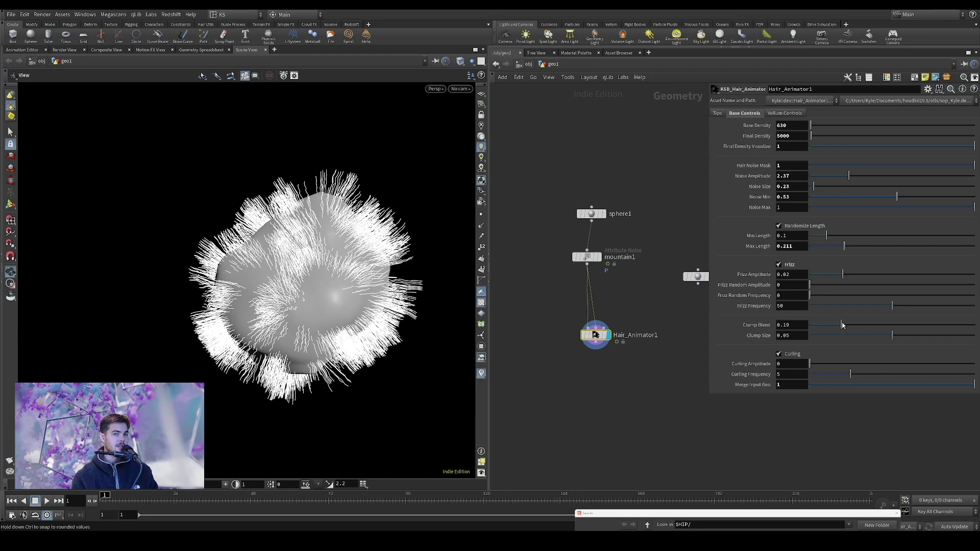
{"action": "left_click_drag", "start_coordinate": [842, 325], "coordinate": [976, 324]}
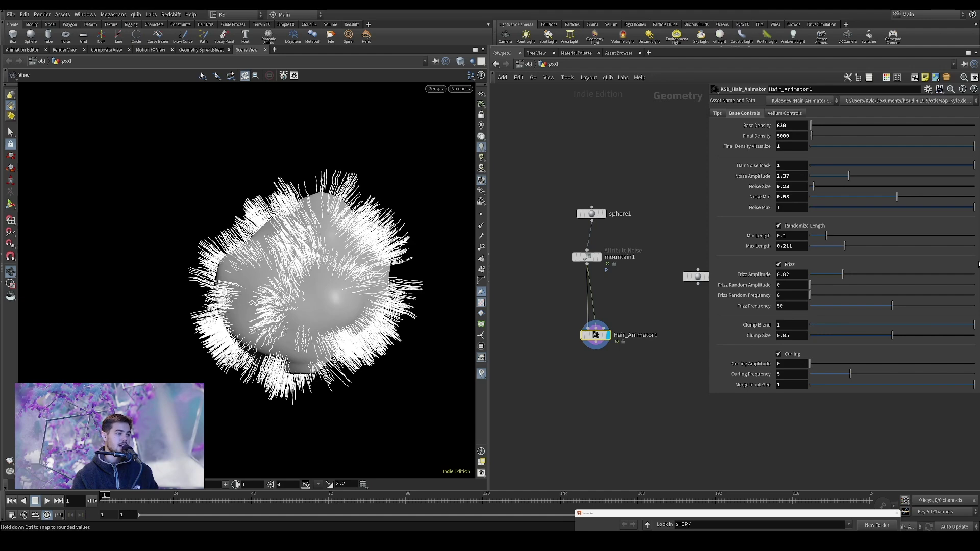
{"action": "left_click_drag", "start_coordinate": [979, 262], "coordinate": [885, 281]}
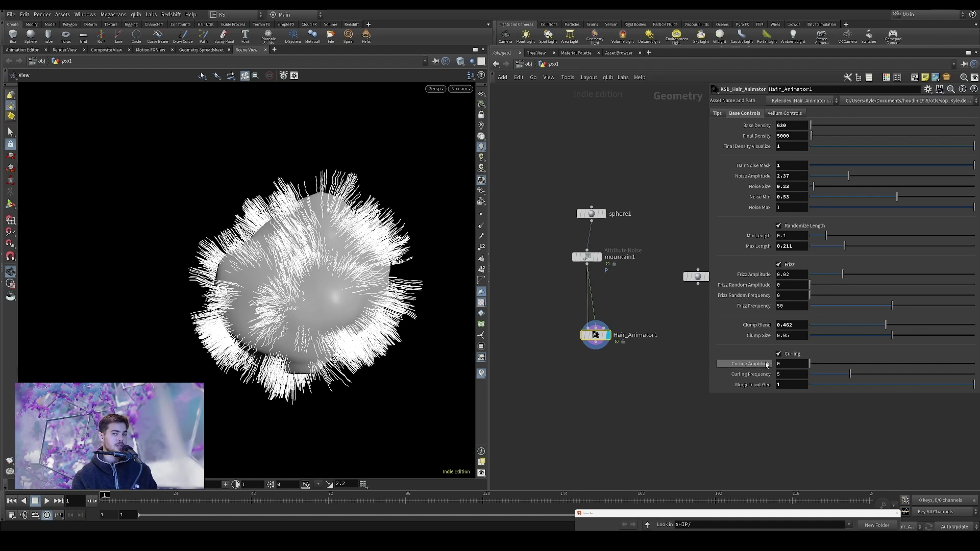
Toggle Curling off and on, and set Curling Amplitude to 0.0226 and Curling Frequency to 4.51
{"action": "left_click", "coordinate": [781, 354]}
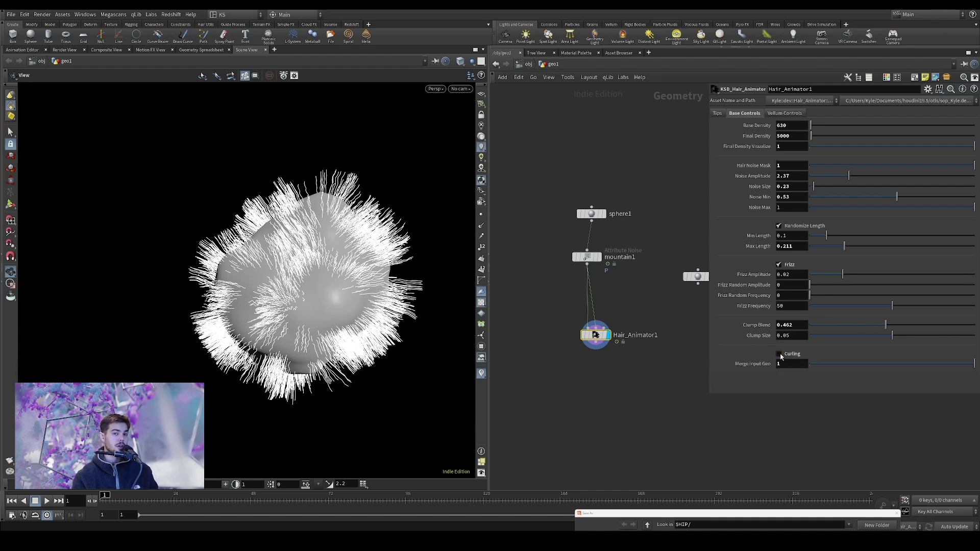
{"action": "left_click", "coordinate": [780, 354]}
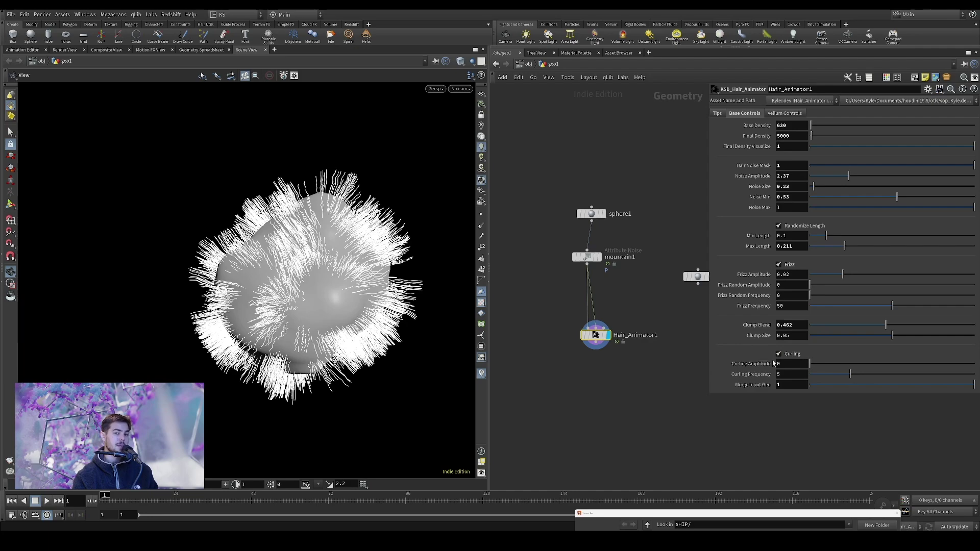
{"action": "left_click_drag", "start_coordinate": [809, 363], "coordinate": [846, 374]}
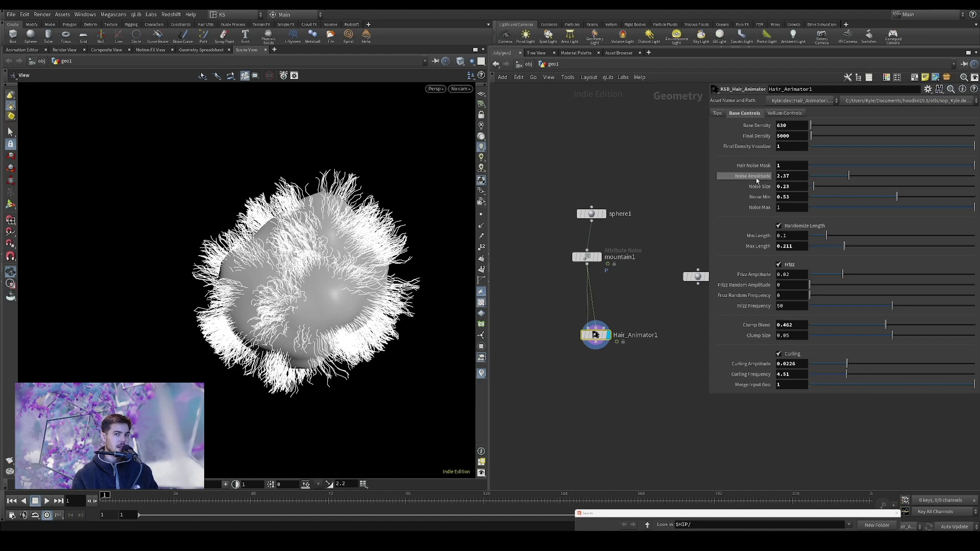
Set Noise Amplitude to 2.5 and Noise Size to 0.4, and disable the Hair Noise Mask by setting it to 0
{"action": "left_click_drag", "start_coordinate": [847, 175], "coordinate": [816, 187]}
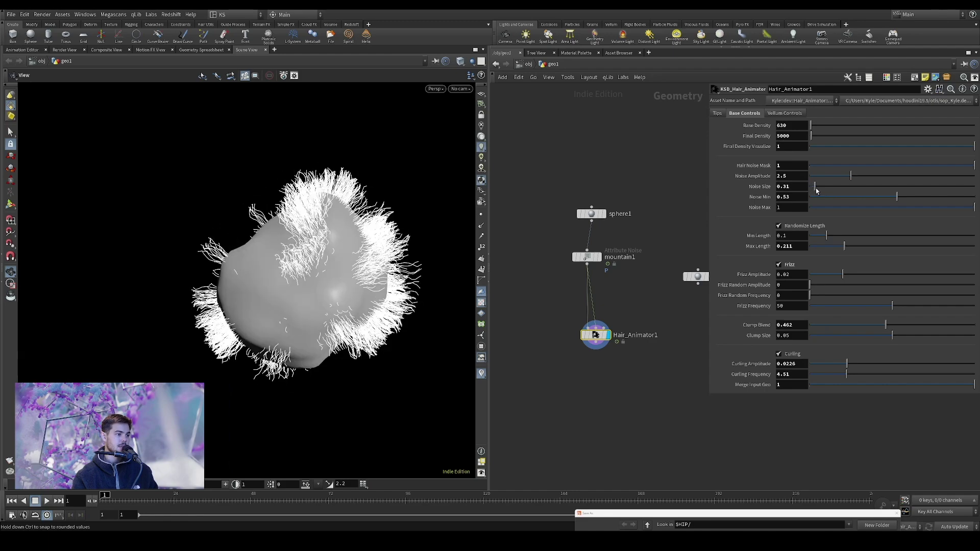
{"action": "left_click_drag", "start_coordinate": [326, 275], "coordinate": [292, 279], "text": "alt"}
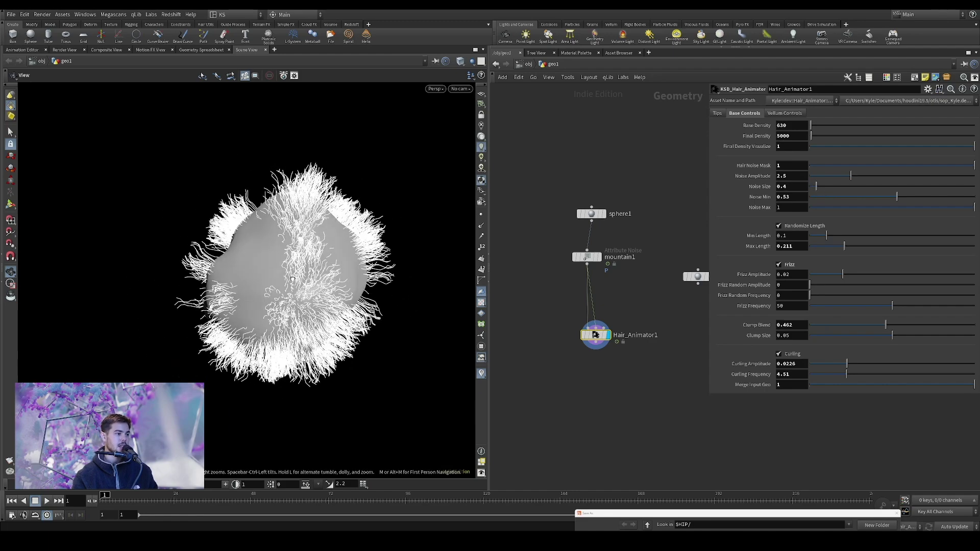
{"action": "left_click", "coordinate": [827, 168]}
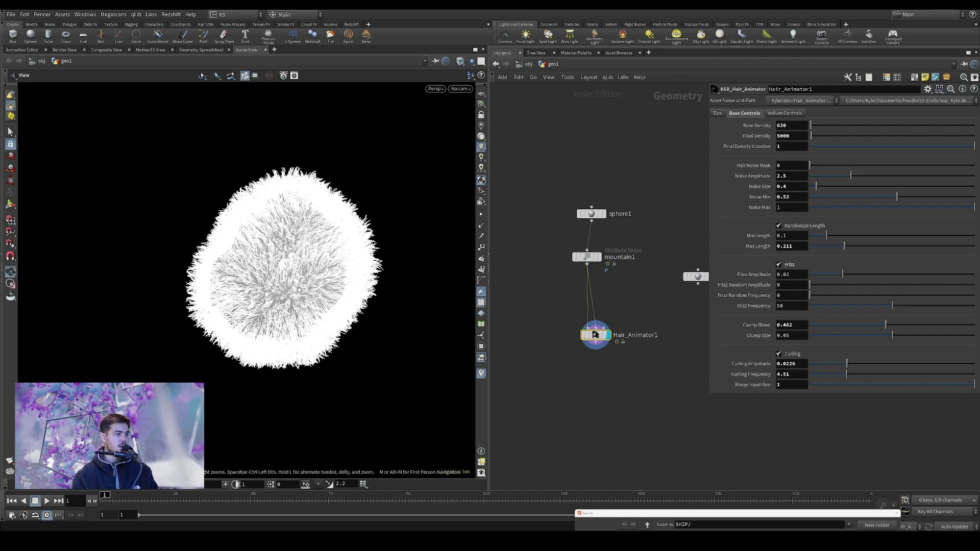
Set Final Density Visualize to 0 on the hair and set Vellum Sim On/Off to 0
{"action": "left_click_drag", "start_coordinate": [299, 289], "coordinate": [319, 259]}
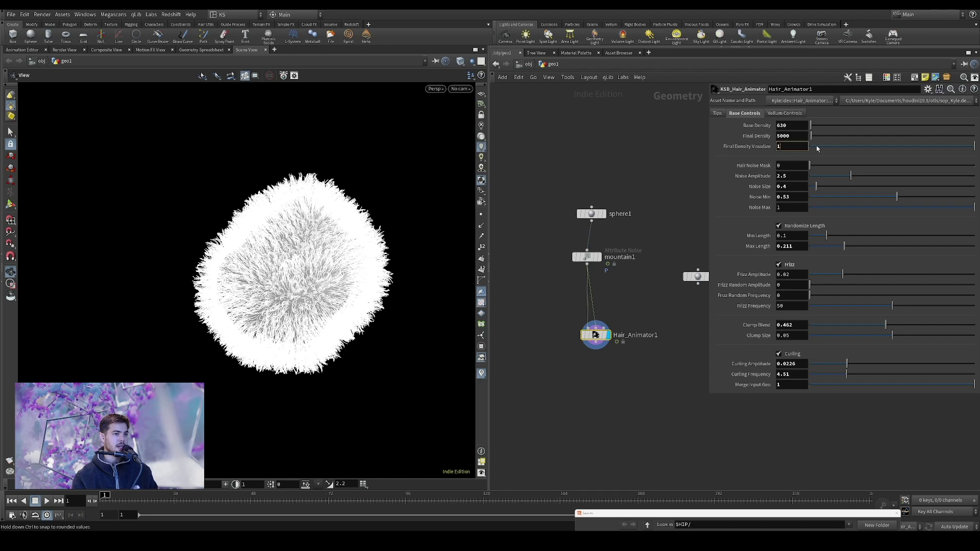
{"action": "left_click_drag", "start_coordinate": [817, 147], "coordinate": [810, 148]}
{"action": "left_click_drag", "start_coordinate": [347, 245], "coordinate": [300, 291]}
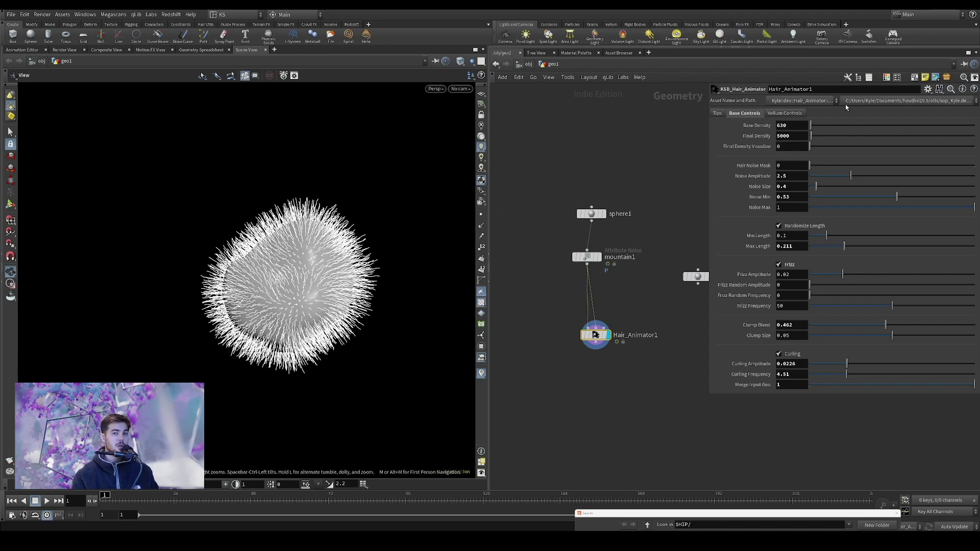
{"action": "left_click", "coordinate": [787, 114]}
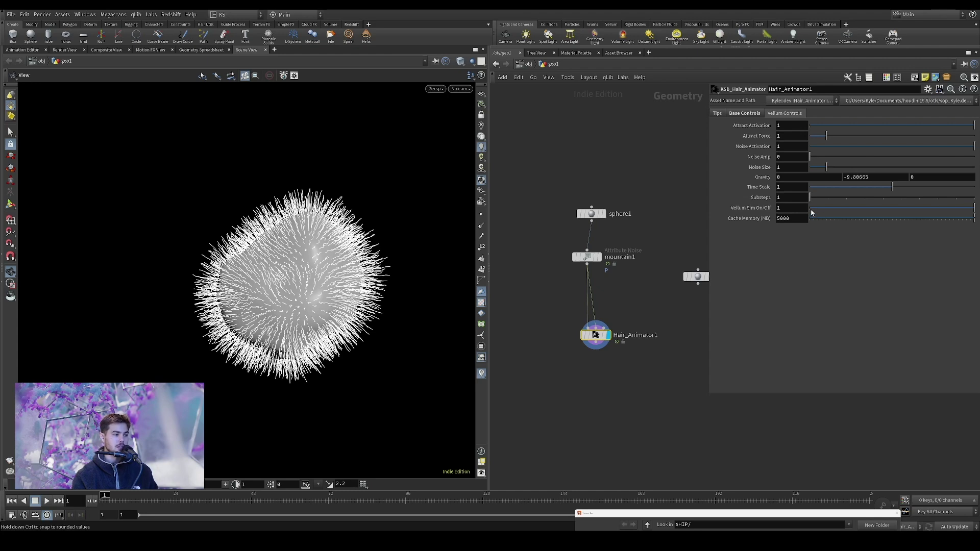
{"action": "left_click", "coordinate": [811, 212]}
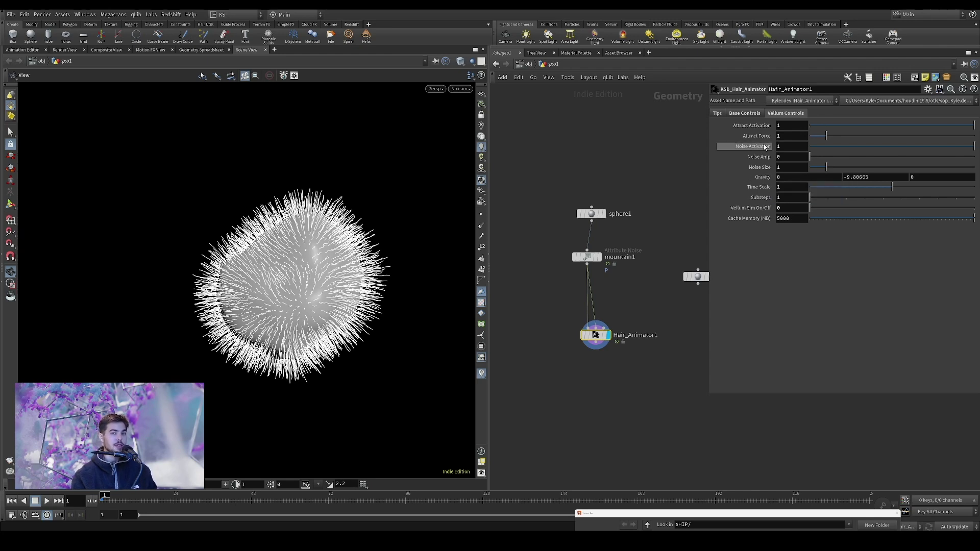
Lower the Vellum Noise Activation to 0 and bring it back to 1
{"action": "left_click", "coordinate": [812, 147]}
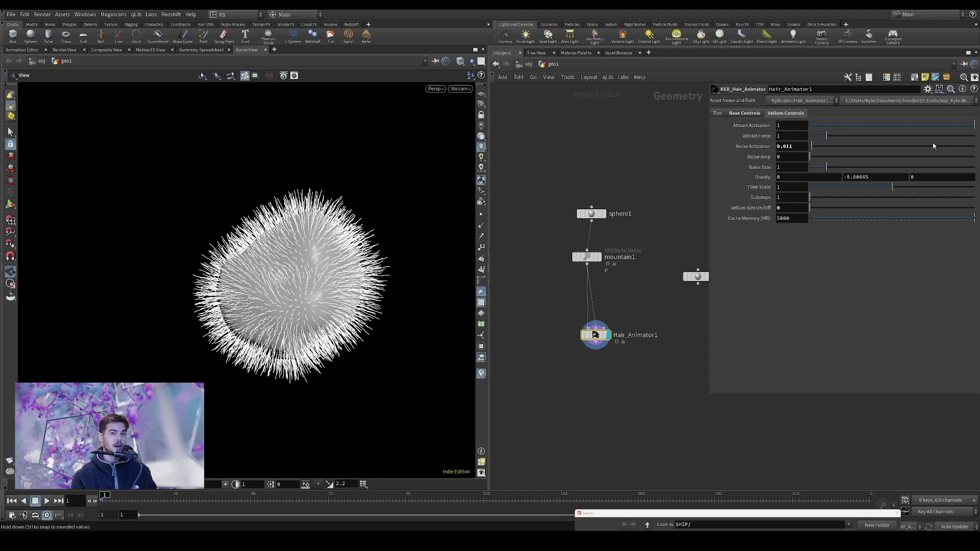
{"action": "left_click_drag", "start_coordinate": [833, 150], "coordinate": [978, 148]}
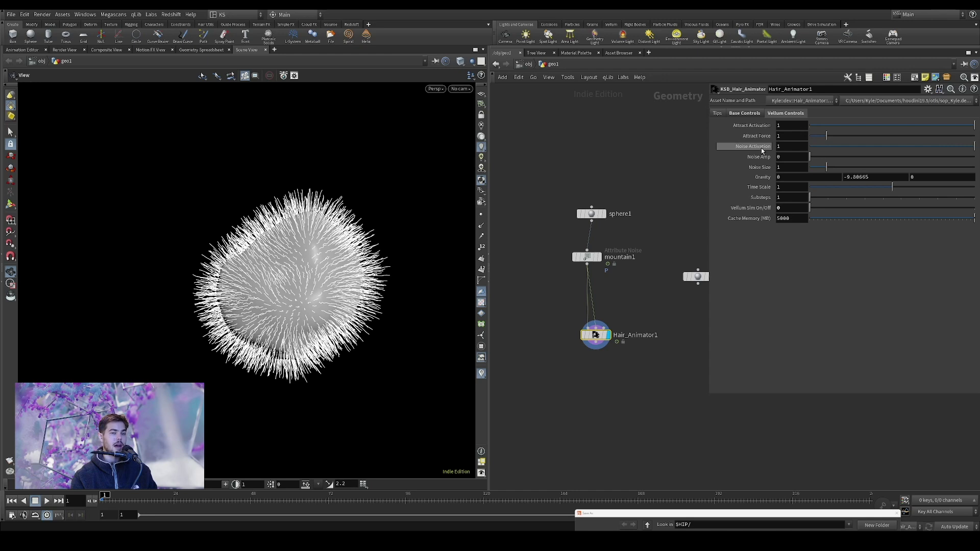
{"action": "left_click_drag", "start_coordinate": [811, 151], "coordinate": [874, 148]}
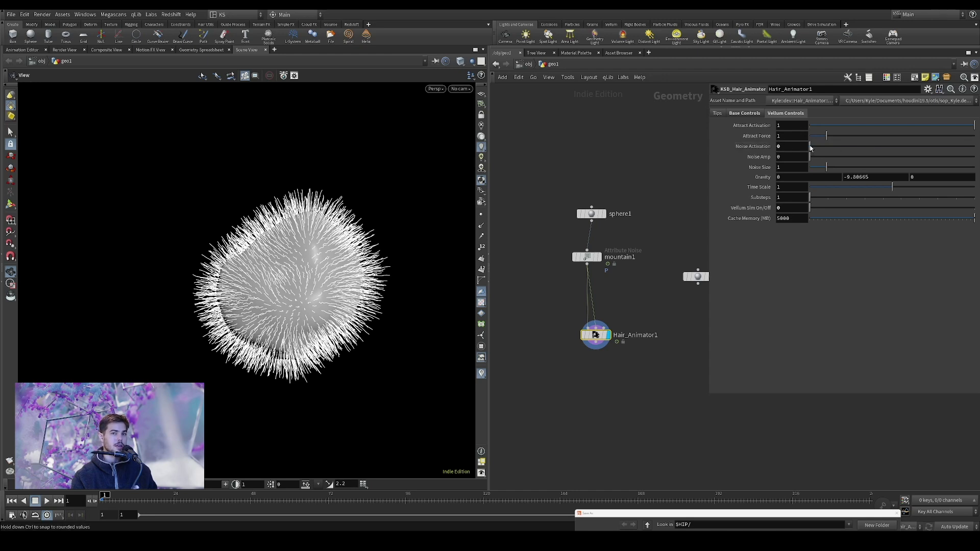
{"action": "left_click_drag", "start_coordinate": [811, 148], "coordinate": [959, 147]}
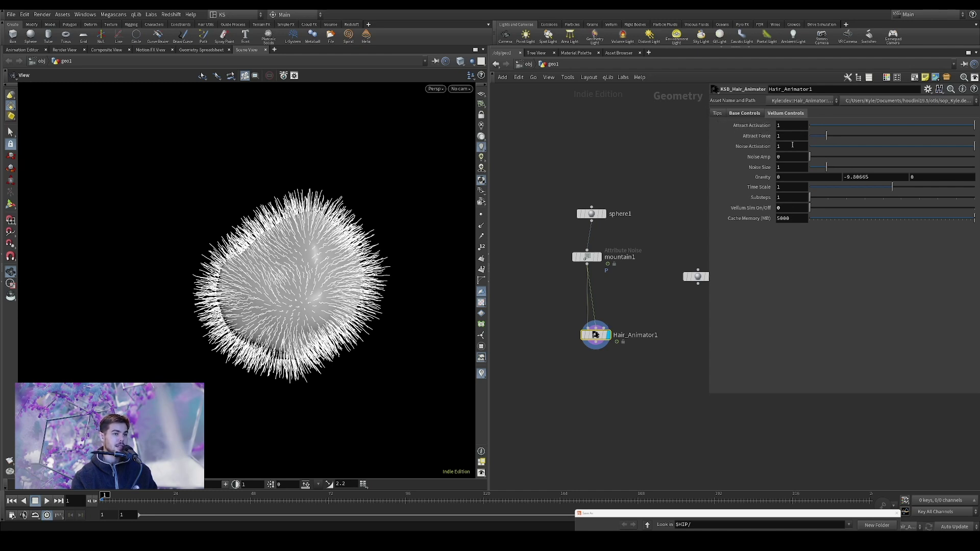
Set Attract Activation to 0, play the simulation to examine the hair falling under gravity, and return to frame 1
{"action": "left_click", "coordinate": [816, 126]}
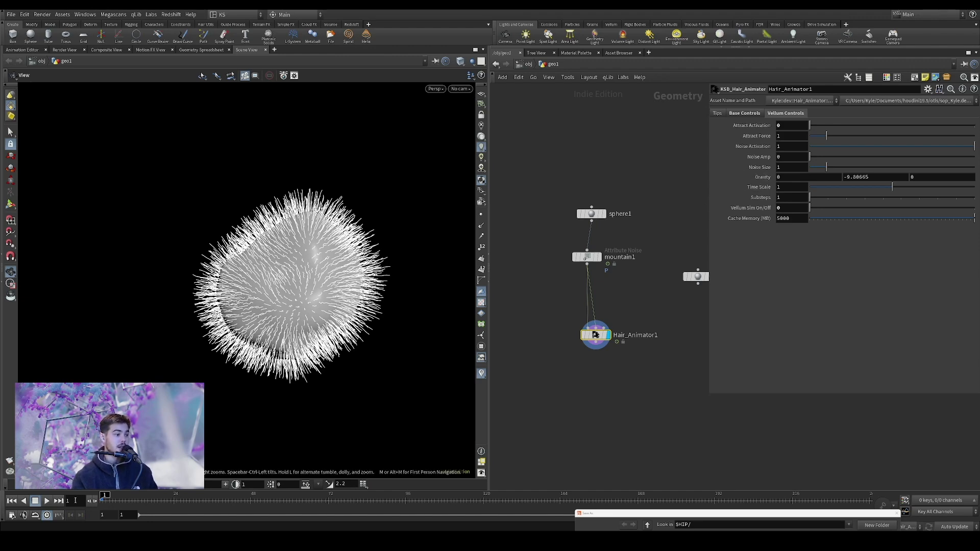
{"action": "left_click", "coordinate": [47, 501]}
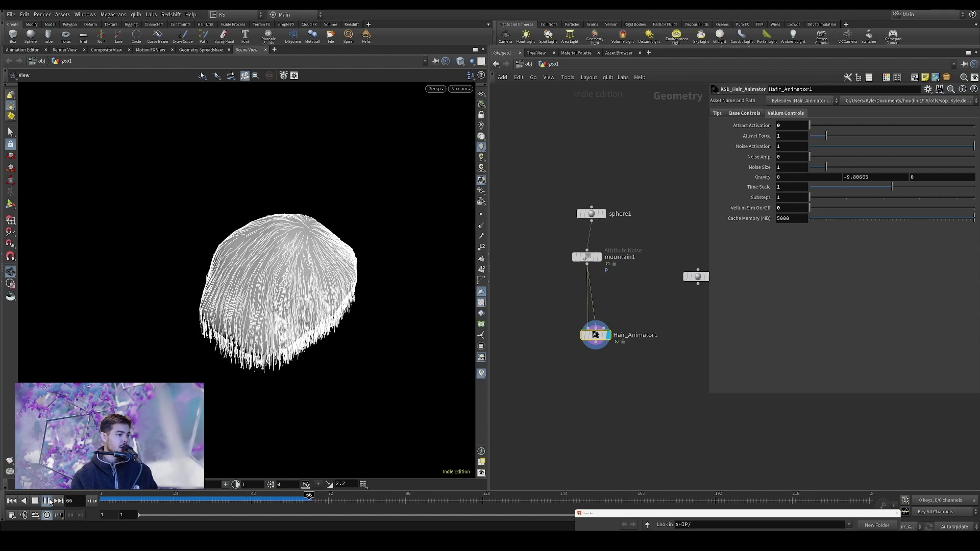
{"action": "left_click", "coordinate": [49, 500]}
{"action": "left_click_drag", "start_coordinate": [249, 290], "coordinate": [279, 278]}
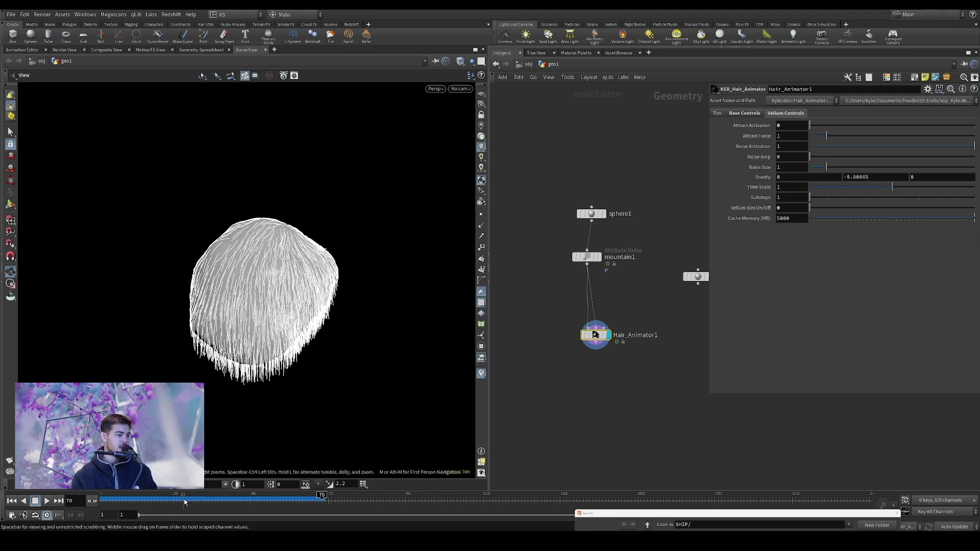
{"action": "left_click", "coordinate": [102, 500]}
Set the Y gravity to 0 and the Vellum Noise Amp to 1
{"action": "left_click_drag", "start_coordinate": [884, 177], "coordinate": [844, 177]}
{"action": "type", "text": "0"}
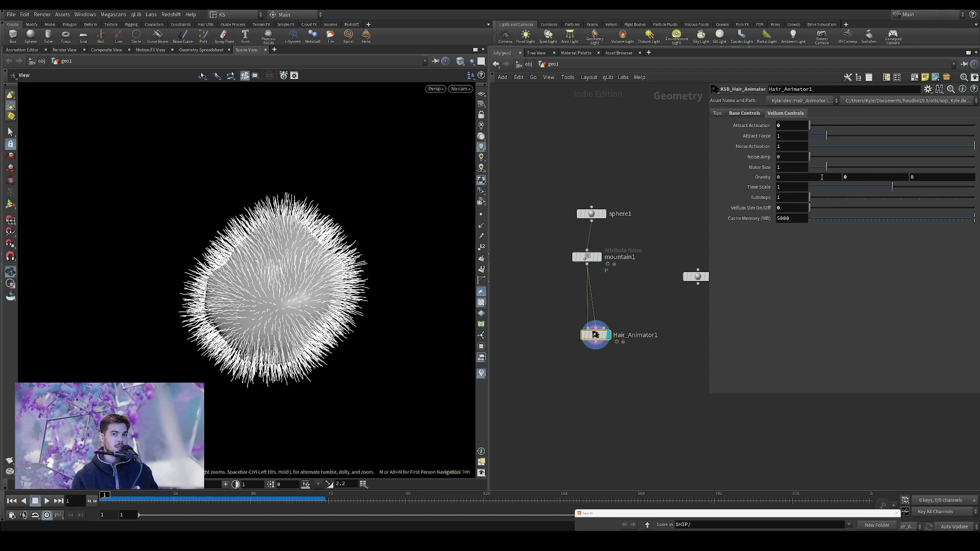
{"action": "key", "text": "Return"}
{"action": "double_click", "coordinate": [794, 159]}
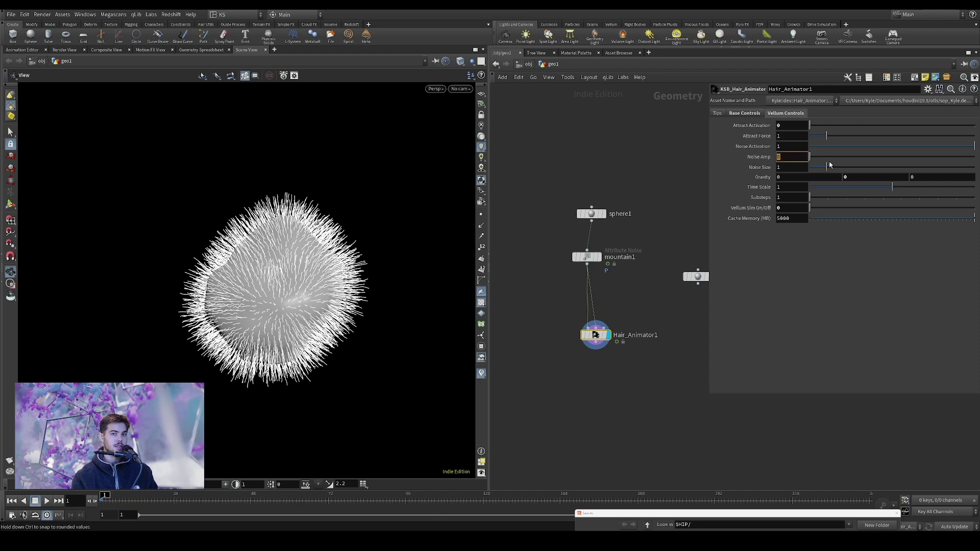
{"action": "type", "text": "1"}
{"action": "key", "text": "Return"}
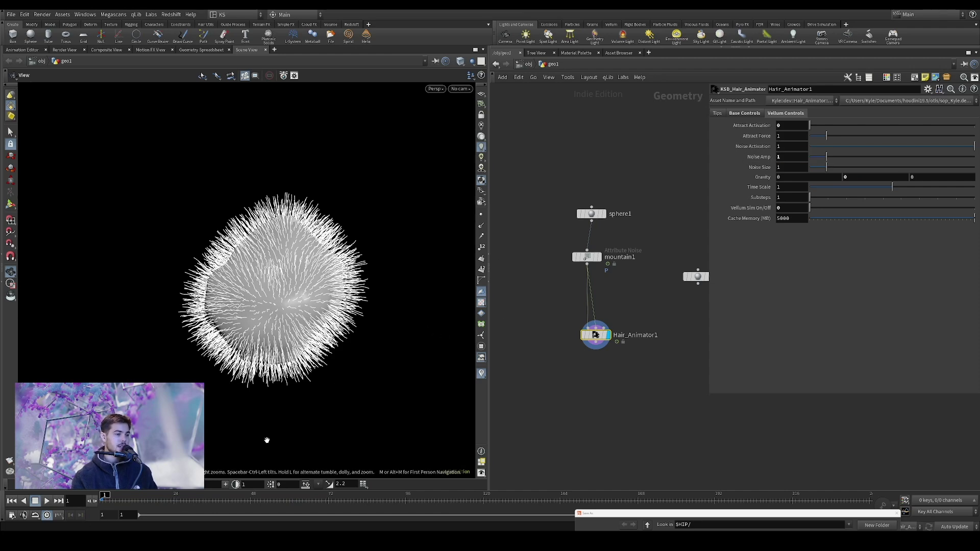
Play the simulation to examine the noise-driven hair motion, and return to frame 1
{"action": "left_click", "coordinate": [48, 501]}
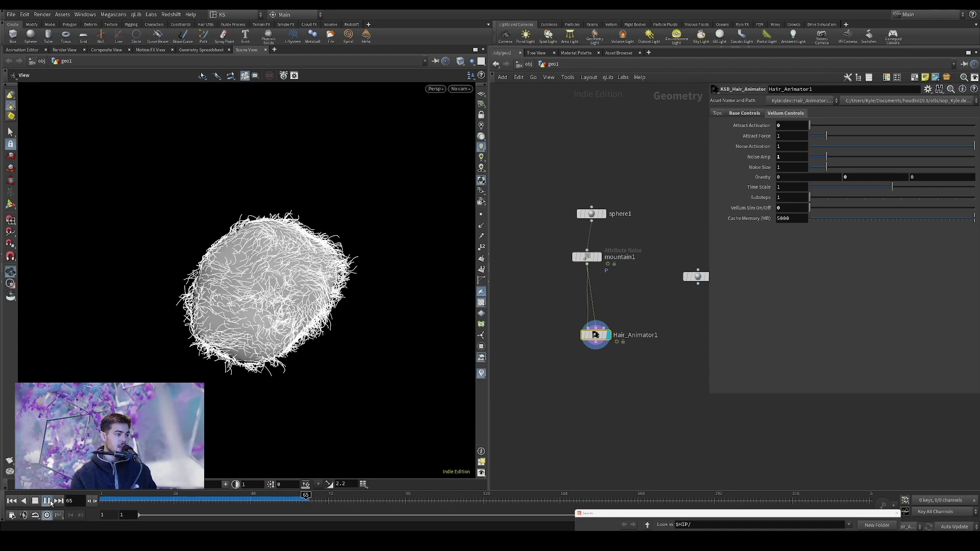
{"action": "left_click", "coordinate": [47, 501]}
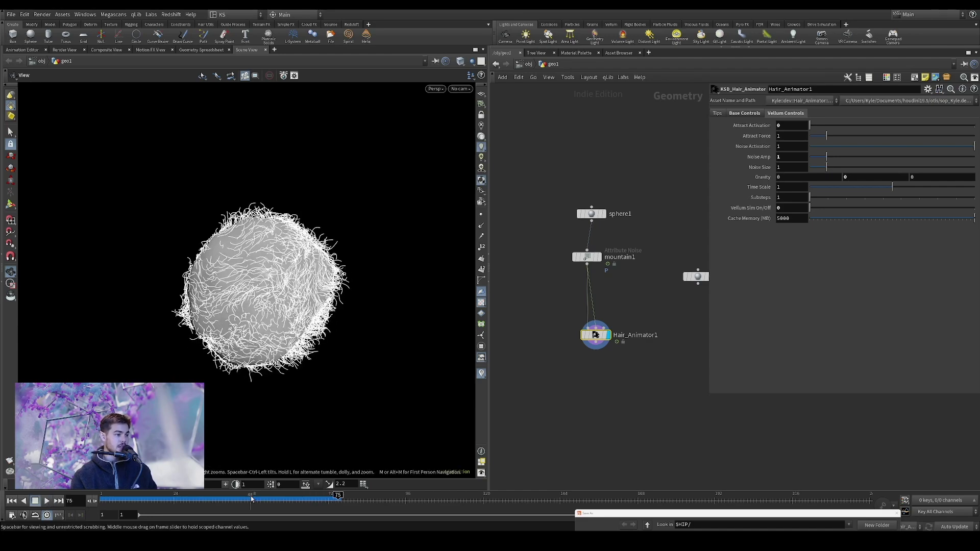
{"action": "left_click", "coordinate": [145, 499]}
{"action": "left_click_drag", "start_coordinate": [145, 499], "coordinate": [101, 499]}
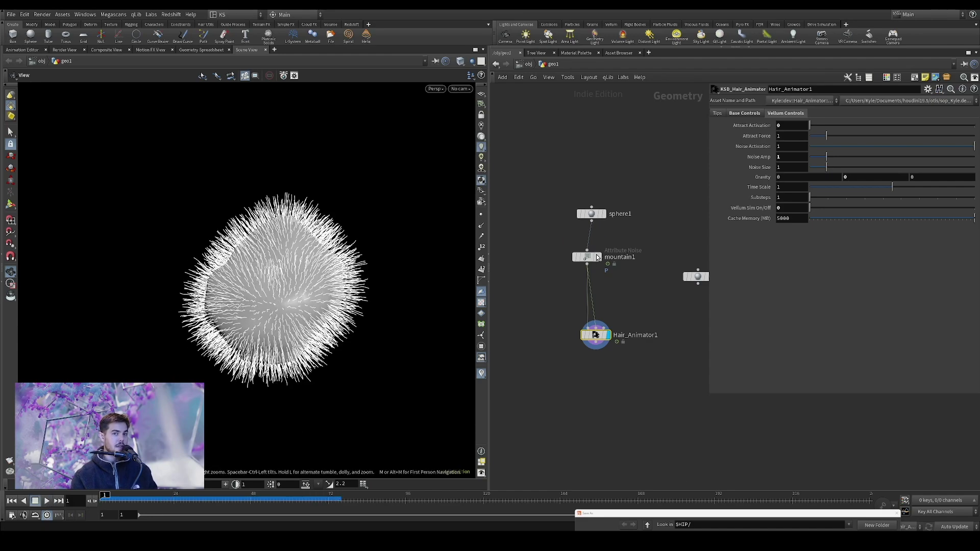
Set Final Density Visualize to 1, scrub the simulation to examine the dense hair, and return to frame 1
{"action": "left_click", "coordinate": [746, 114]}
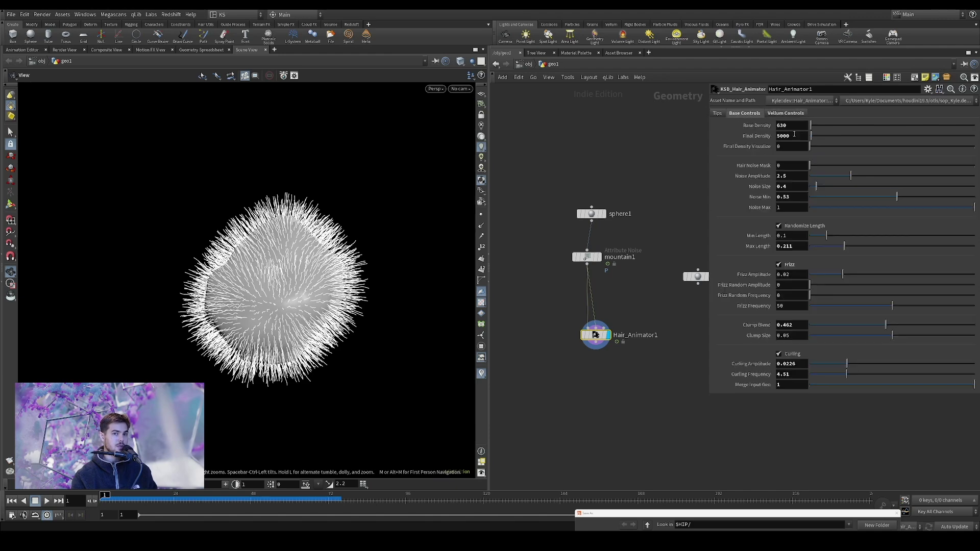
{"action": "left_click", "coordinate": [961, 146]}
{"action": "left_click_drag", "start_coordinate": [141, 499], "coordinate": [280, 500]}
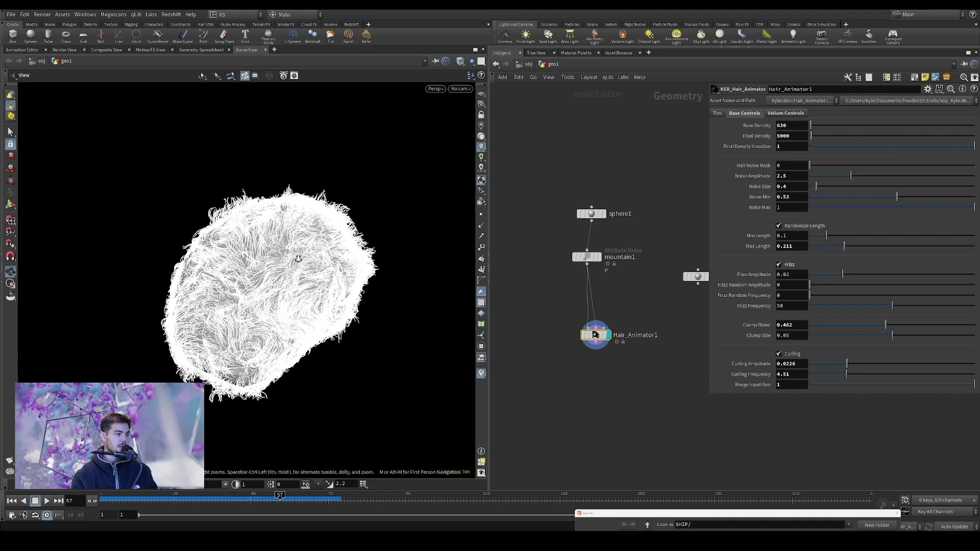
{"action": "left_click_drag", "start_coordinate": [298, 259], "coordinate": [273, 268]}
{"action": "left_click_drag", "start_coordinate": [239, 499], "coordinate": [92, 496]}
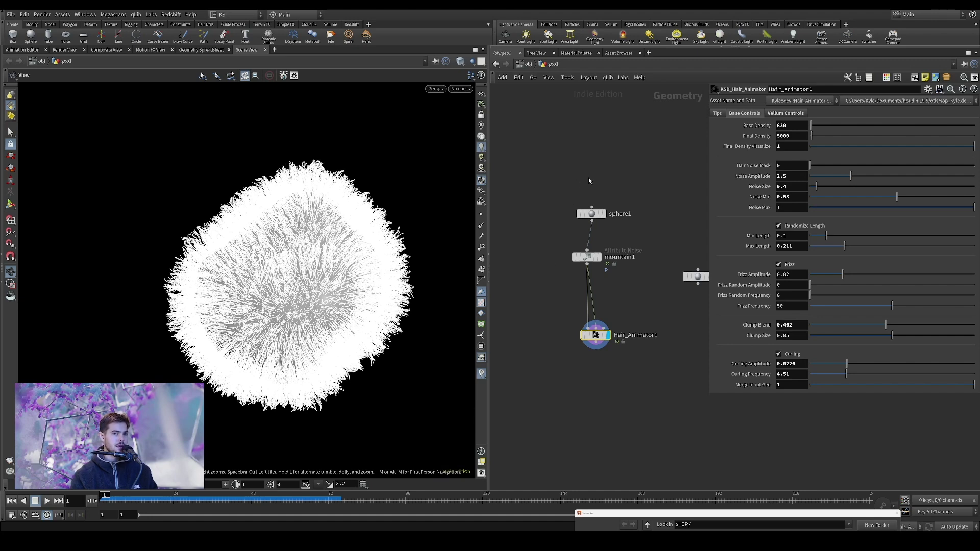
Connect sphere2 to the free input of Hair_Animator1 and set Attract Activation to 1
{"action": "middle_click_drag", "start_coordinate": [597, 131], "coordinate": [585, 136]}
{"action": "middle_click_drag", "start_coordinate": [634, 268], "coordinate": [608, 264]}
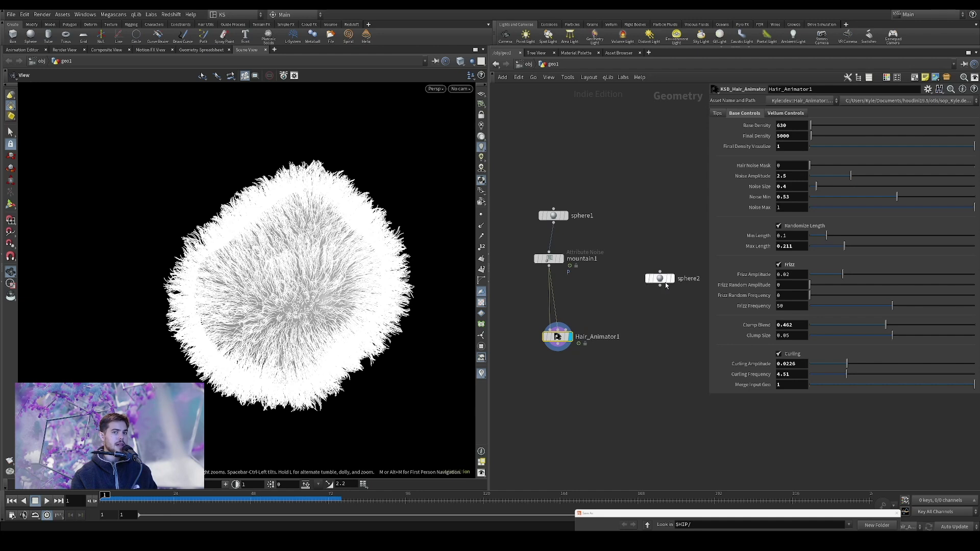
{"action": "left_click_drag", "start_coordinate": [660, 286], "coordinate": [571, 327]}
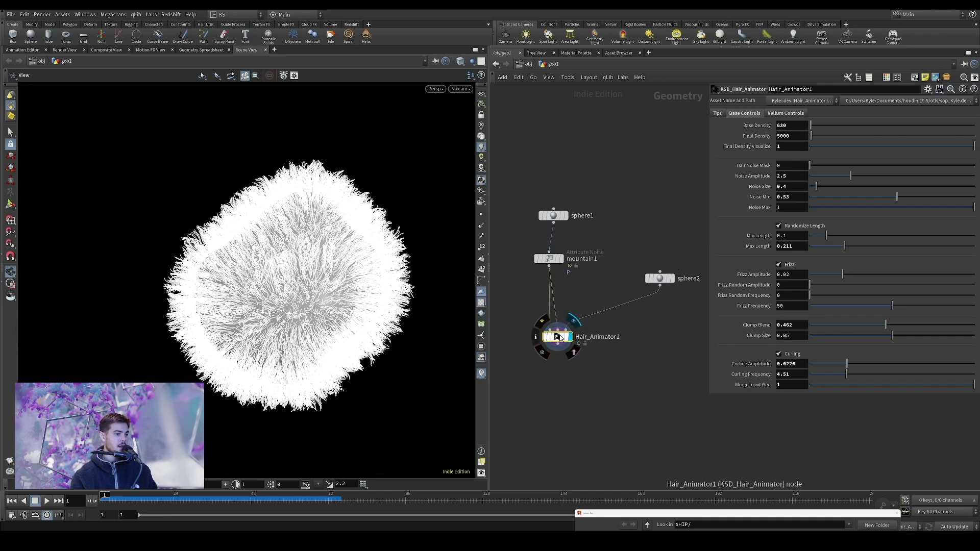
{"action": "left_click", "coordinate": [785, 112]}
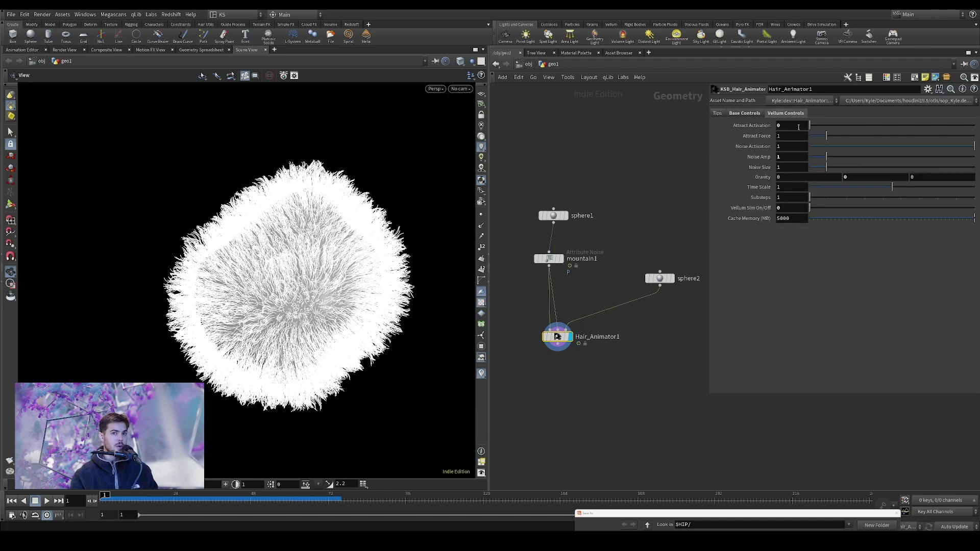
{"action": "left_click", "coordinate": [973, 125]}
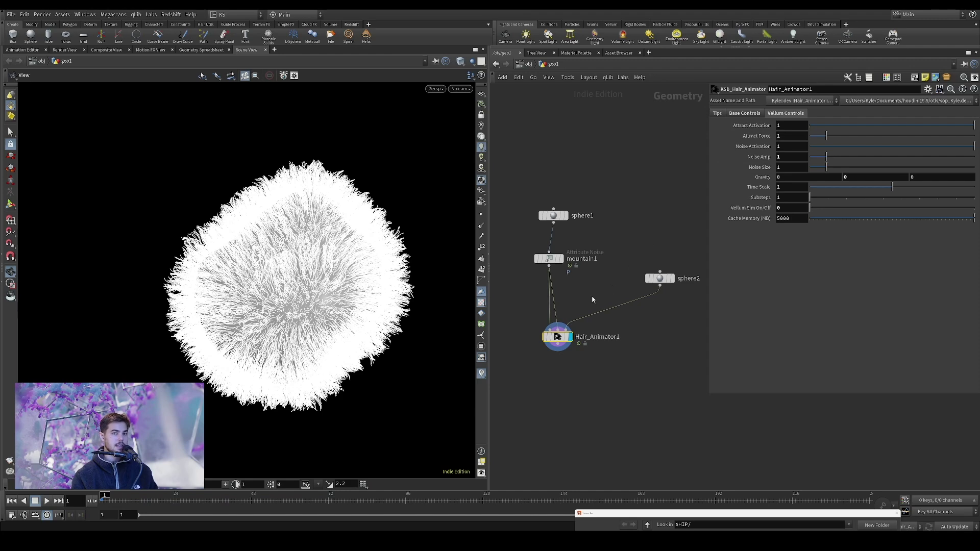
Show sphere2 as a template in the framed view, play the simulation, and return to frame 1
{"action": "left_click", "coordinate": [668, 278]}
{"action": "key", "text": "h"}
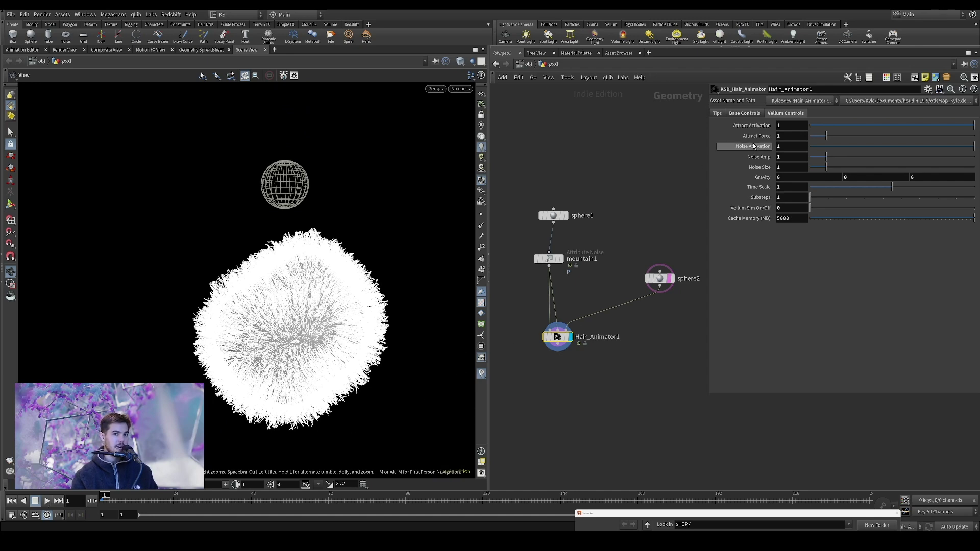
{"action": "left_click", "coordinate": [49, 502]}
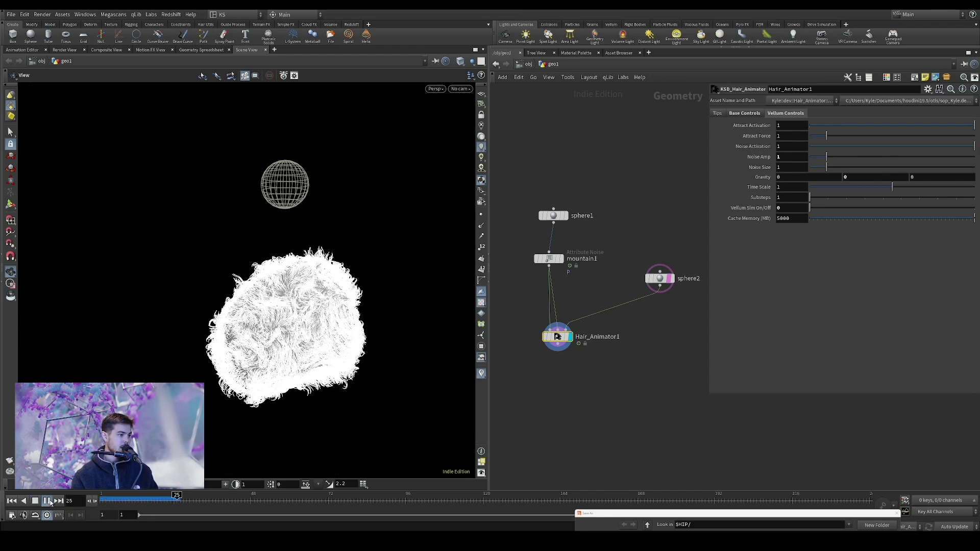
{"action": "left_click", "coordinate": [11, 501]}
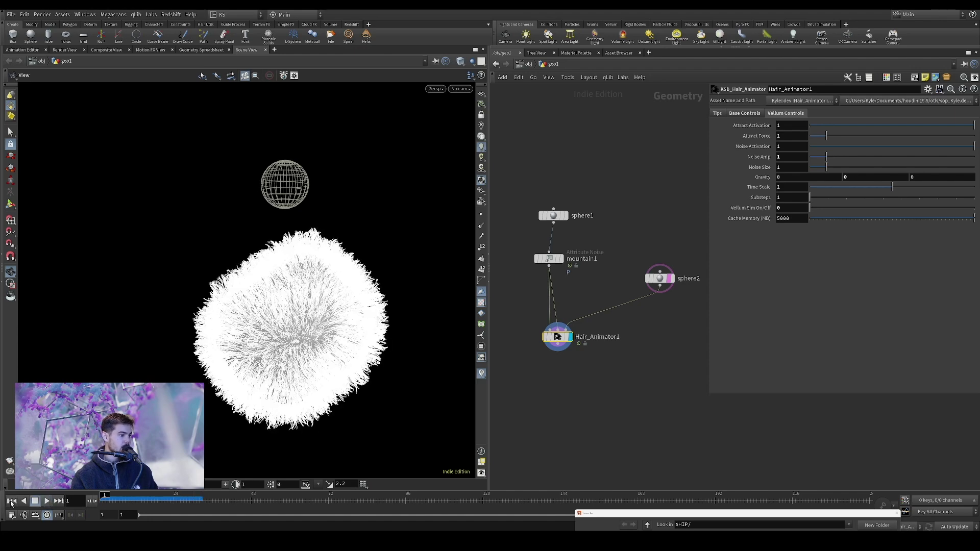
Set the Vellum Noise Amp to 0 and the Attract Force to 5
{"action": "type", "text": "0"}
{"action": "key", "text": "Return"}
{"action": "left_click_drag", "start_coordinate": [790, 157], "coordinate": [764, 147]}
{"action": "type", "text": "65"}
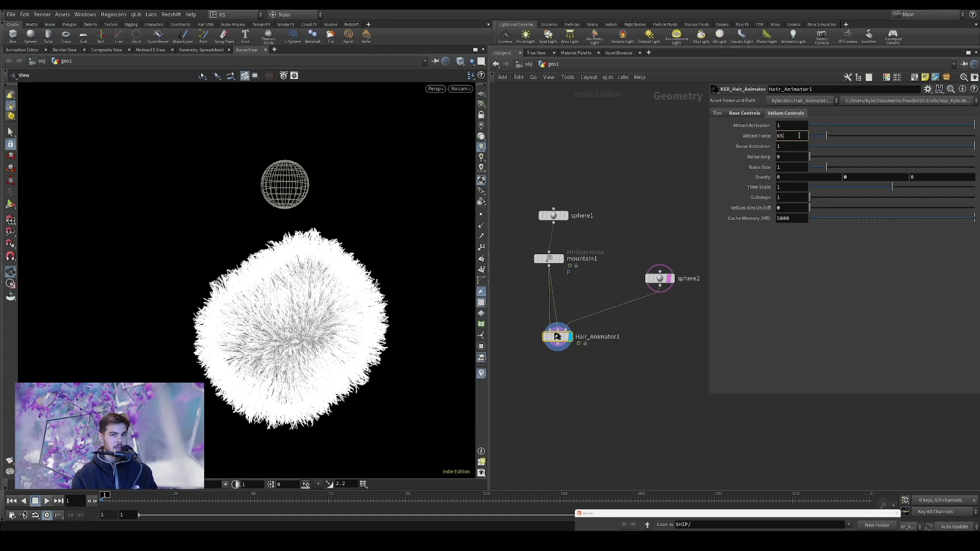
{"action": "middle_click", "coordinate": [764, 137], "text": "ctrl"}
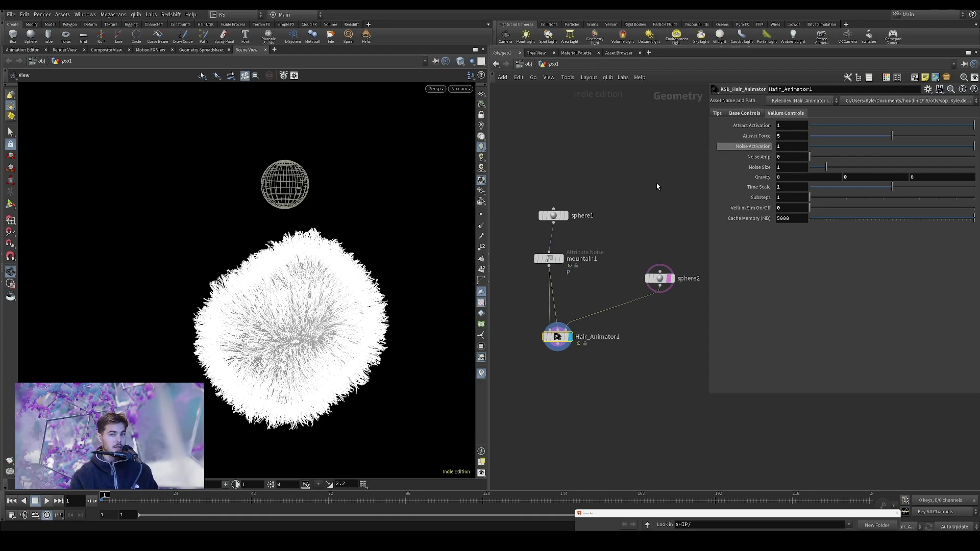
Play the simulation, examine from several angles how the hair reacts to the attractor sphere, and return to frame 1
{"action": "left_click", "coordinate": [46, 500]}
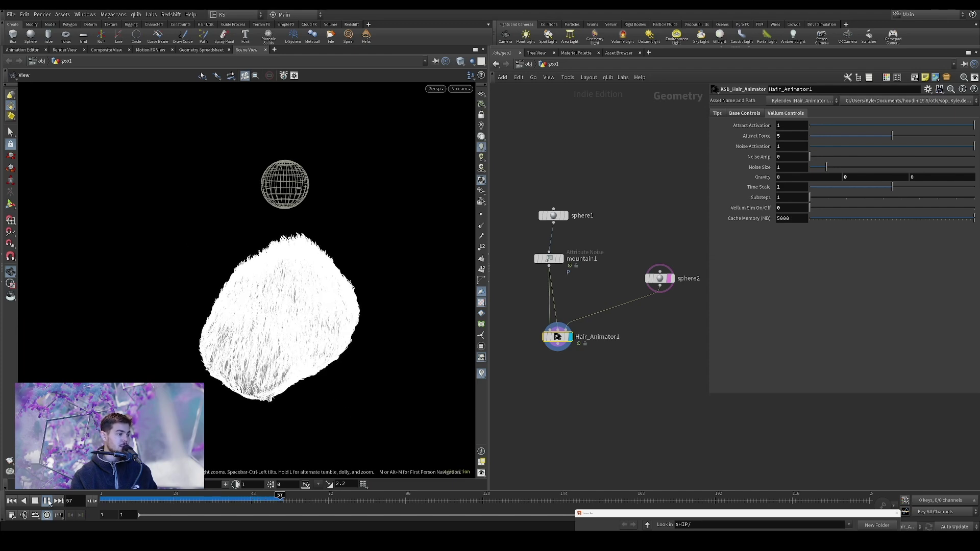
{"action": "left_click_drag", "start_coordinate": [211, 267], "coordinate": [378, 296]}
{"action": "mouse_move", "coordinate": [221, 322]}
{"action": "right_mouse_down"}
{"action": "mouse_move", "coordinate": [251, 285]}
{"action": "mouse_move", "coordinate": [221, 323]}
{"action": "right_mouse_up"}
{"action": "left_click_drag", "start_coordinate": [221, 323], "coordinate": [172, 328]}
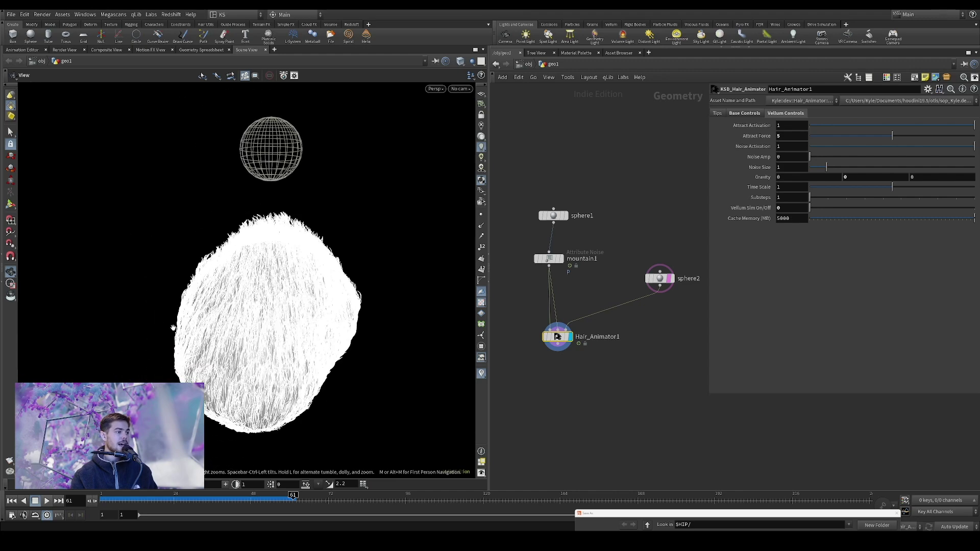
{"action": "right_click_drag", "start_coordinate": [275, 286], "coordinate": [260, 318]}
{"action": "left_click_drag", "start_coordinate": [260, 318], "coordinate": [233, 325]}
{"action": "left_click_drag", "start_coordinate": [230, 499], "coordinate": [101, 499]}
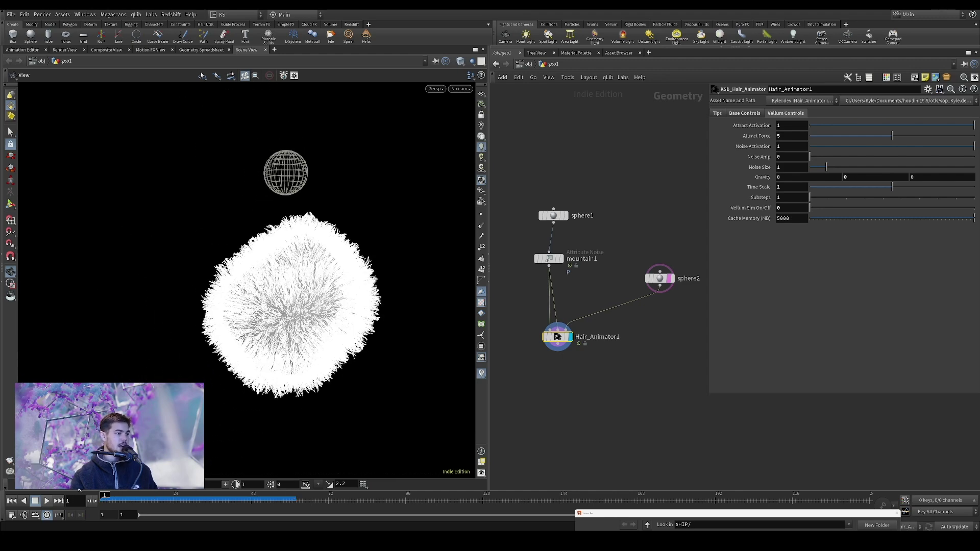
Set Final Density Visualize to 0 to show only the base hairs
{"action": "middle_click_drag", "start_coordinate": [359, 301], "coordinate": [321, 335]}
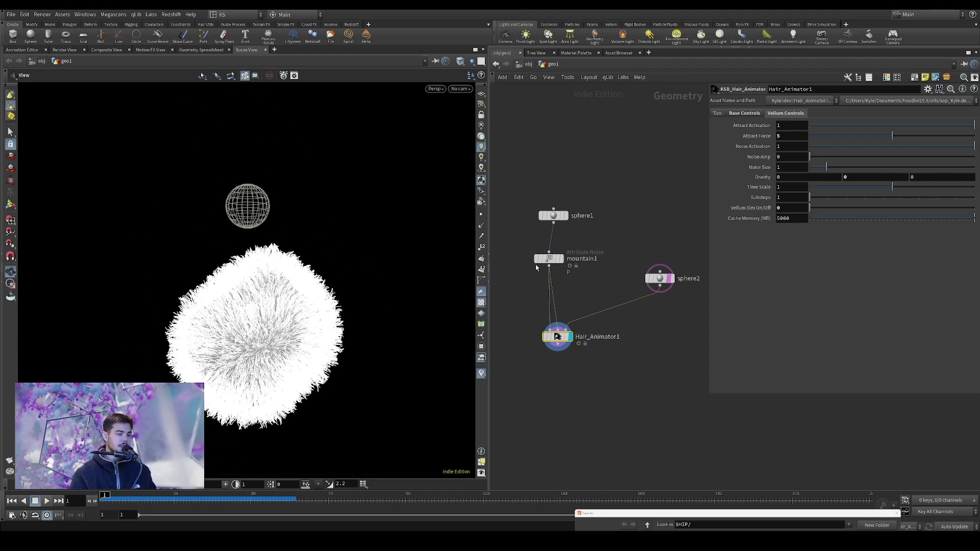
{"action": "left_click", "coordinate": [740, 113]}
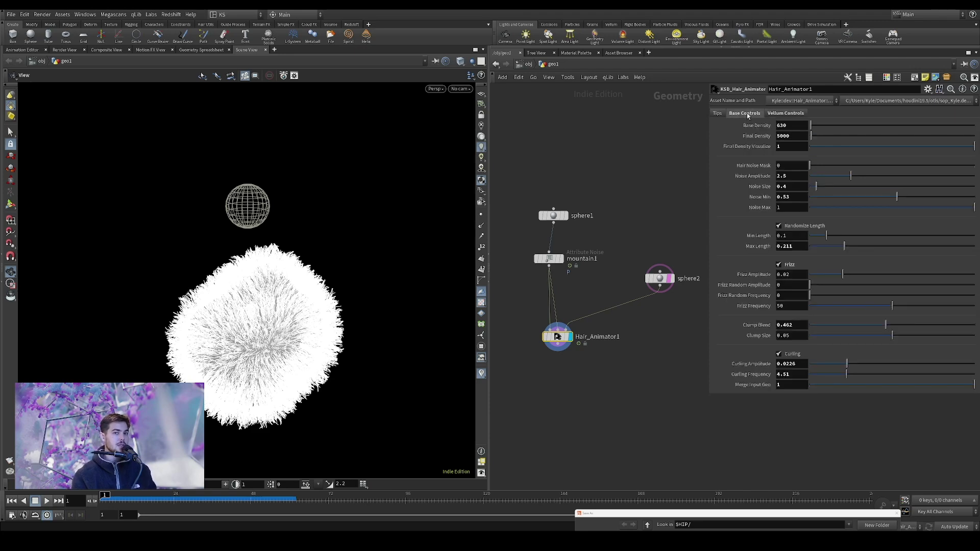
{"action": "left_click", "coordinate": [812, 146]}
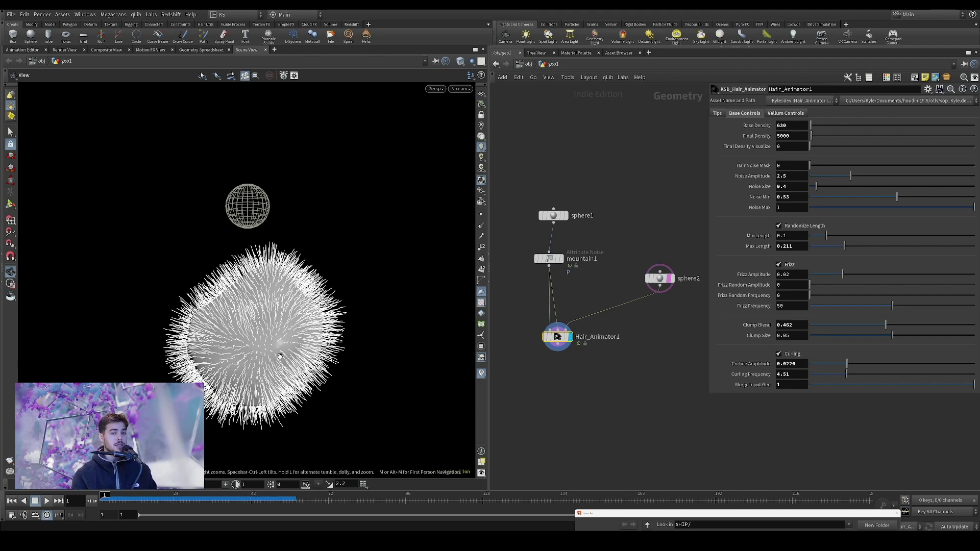
{"action": "left_click_drag", "start_coordinate": [303, 350], "coordinate": [284, 336]}
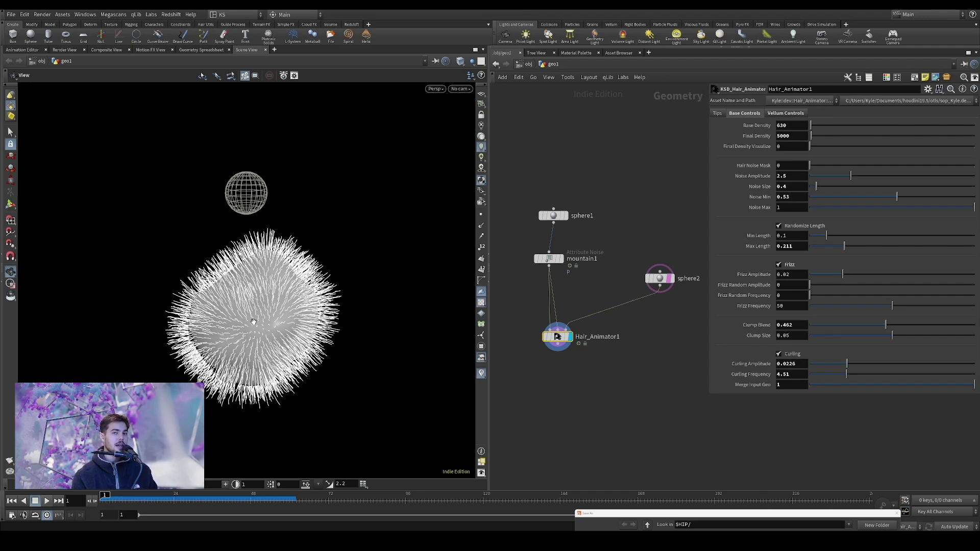
{"action": "left_click_drag", "start_coordinate": [262, 325], "coordinate": [290, 337]}
{"action": "right_click_drag", "start_coordinate": [291, 336], "coordinate": [306, 330]}
{"action": "middle_click_drag", "start_coordinate": [306, 330], "coordinate": [294, 321]}
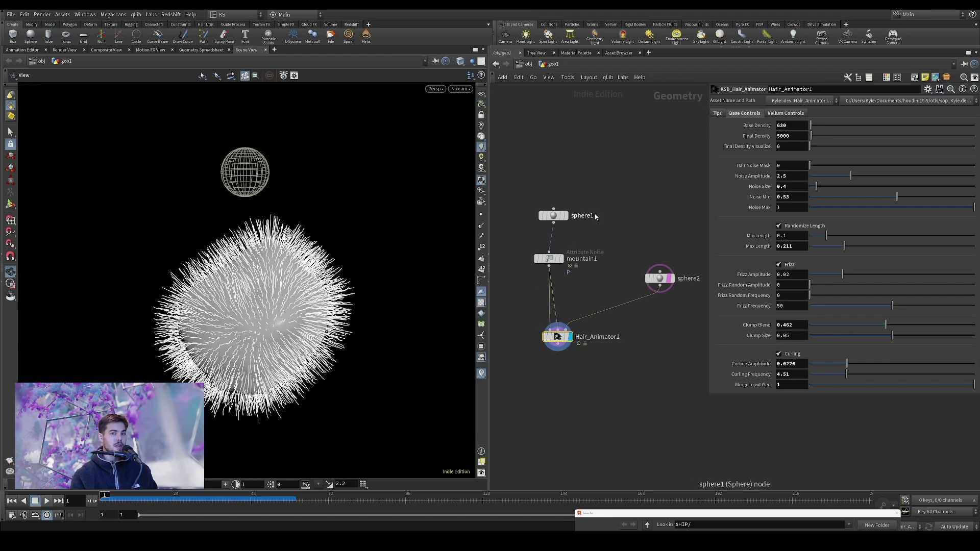
Go up to the object level, view geo1's Redshift OBJ render settings, and go back inside geo1
{"action": "left_click", "coordinate": [529, 64]}
{"action": "left_click", "coordinate": [800, 112]}
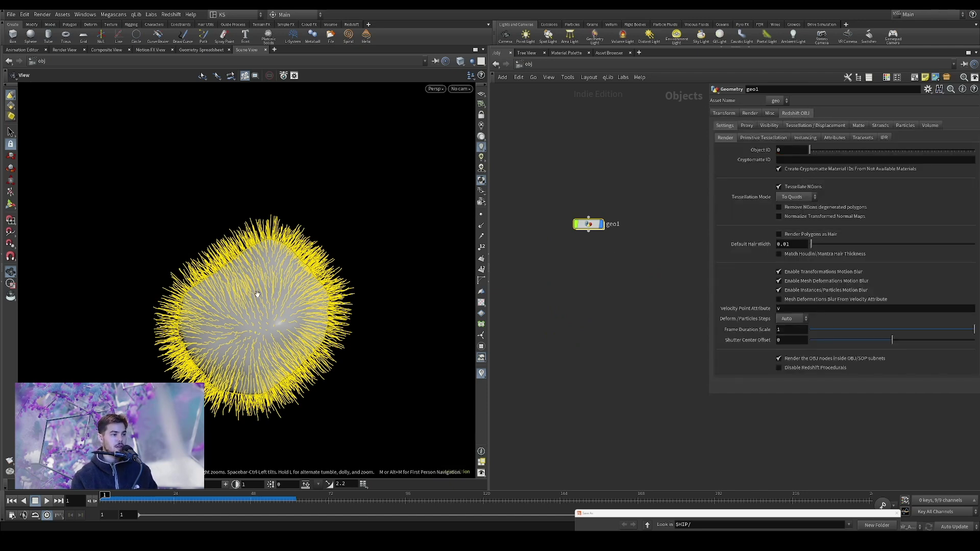
{"action": "double_click", "coordinate": [591, 225]}
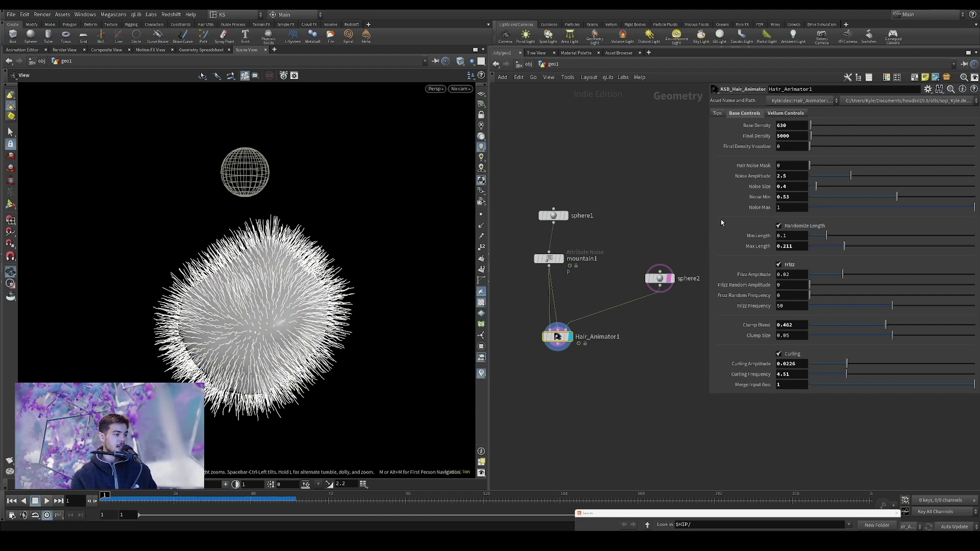
Set Final Density Visualize to 1 and raise the hair's Final Density to 50000
{"action": "left_click", "coordinate": [974, 147]}
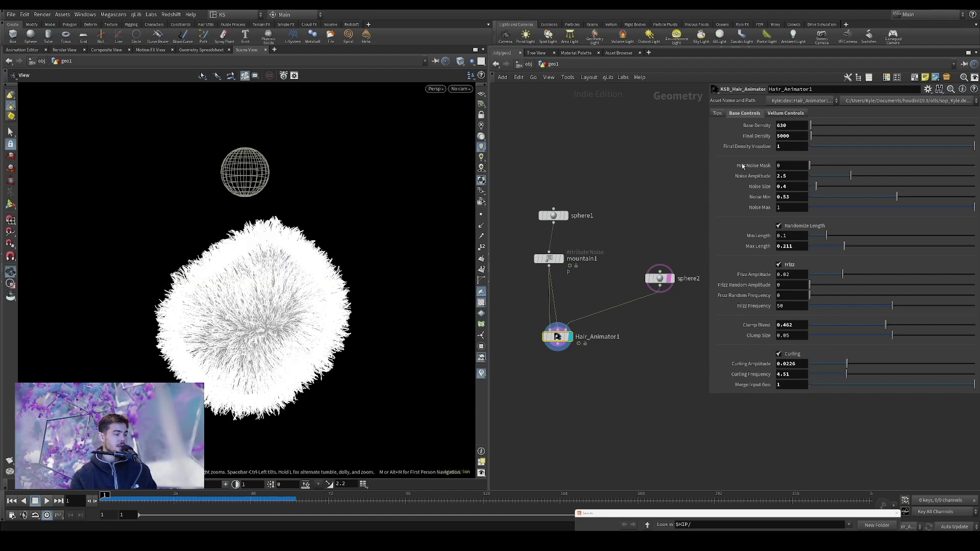
{"action": "left_click", "coordinate": [781, 135]}
{"action": "type", "text": "0"}
{"action": "key", "text": "Return"}
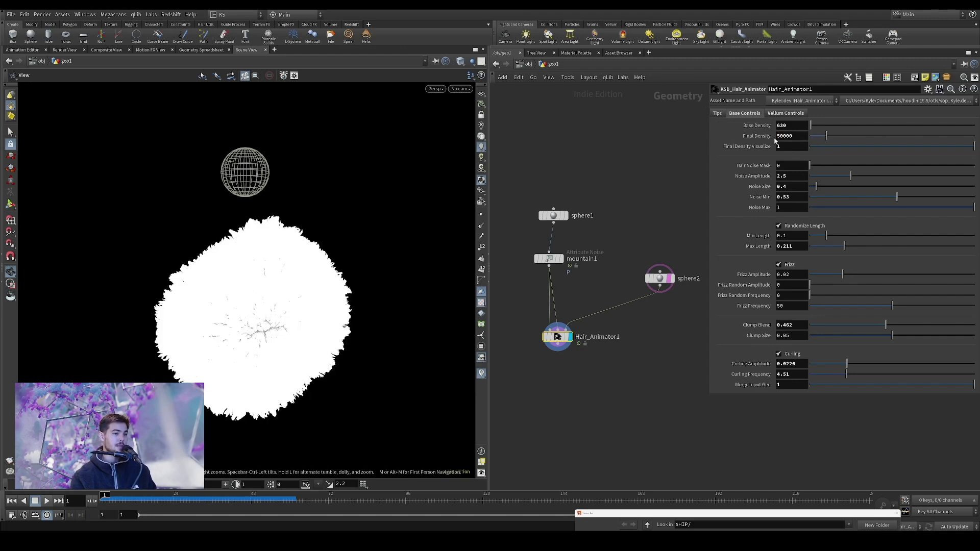
Scrub through the simulation with the dense hair, return to frame 1, and set Final Density Visualize back to 0
{"action": "mouse_move", "coordinate": [415, 299]}
{"action": "middle_mouse_down"}
{"action": "mouse_move", "coordinate": [478, 300]}
{"action": "mouse_move", "coordinate": [430, 296]}
{"action": "middle_mouse_up"}
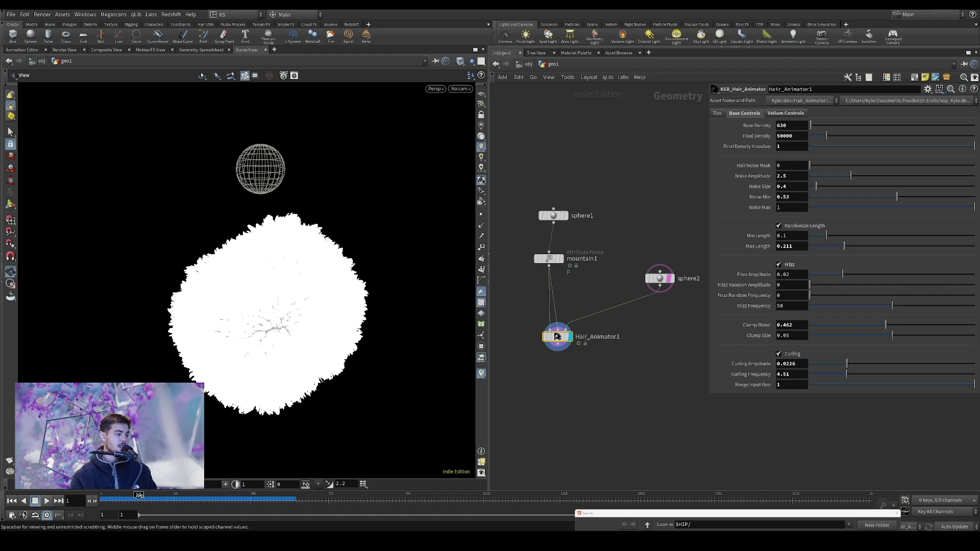
{"action": "left_click_drag", "start_coordinate": [139, 498], "coordinate": [175, 499]}
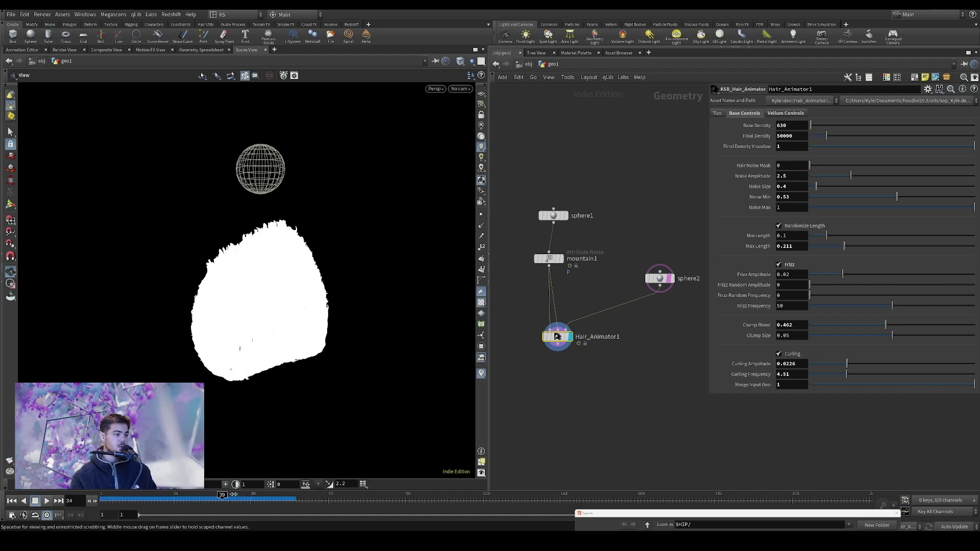
{"action": "left_click", "coordinate": [142, 496]}
{"action": "left_click", "coordinate": [104, 496]}
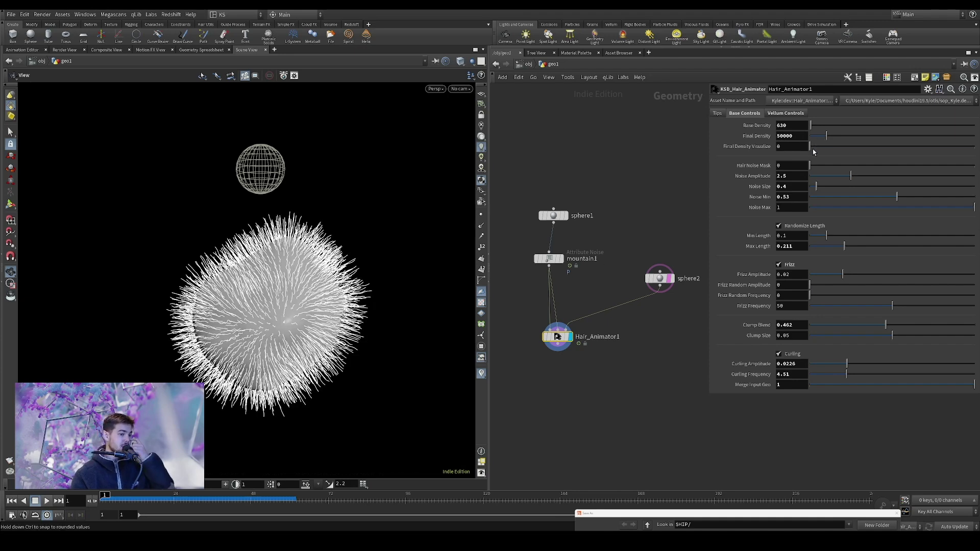
{"action": "mouse_move", "coordinate": [563, 340]}
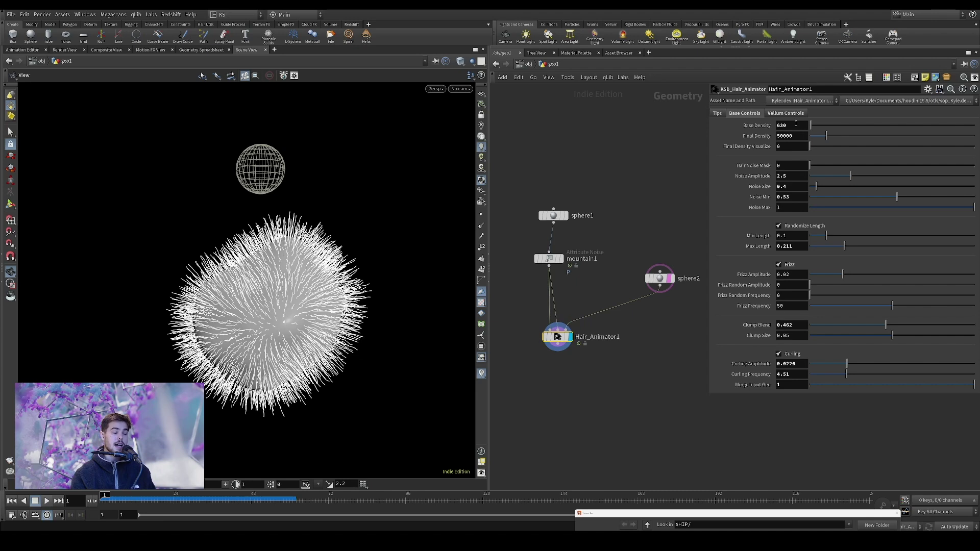